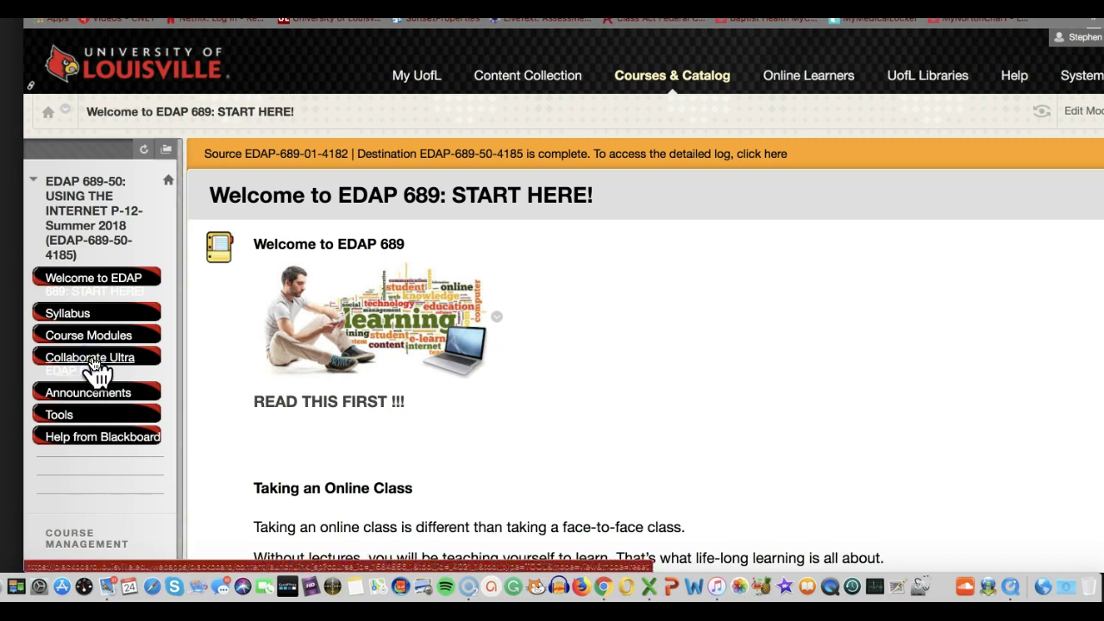
Open Collaborate Ultra from the course menu and join the EDAP 689 Summer 2018 session.
left_click(95, 360)
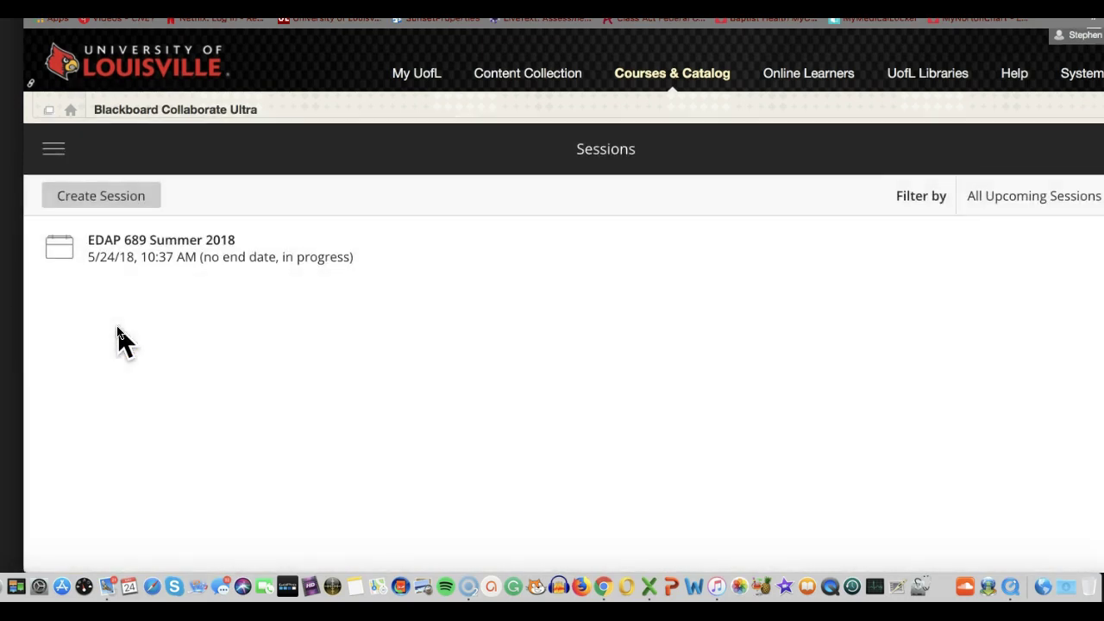
left_click(136, 245)
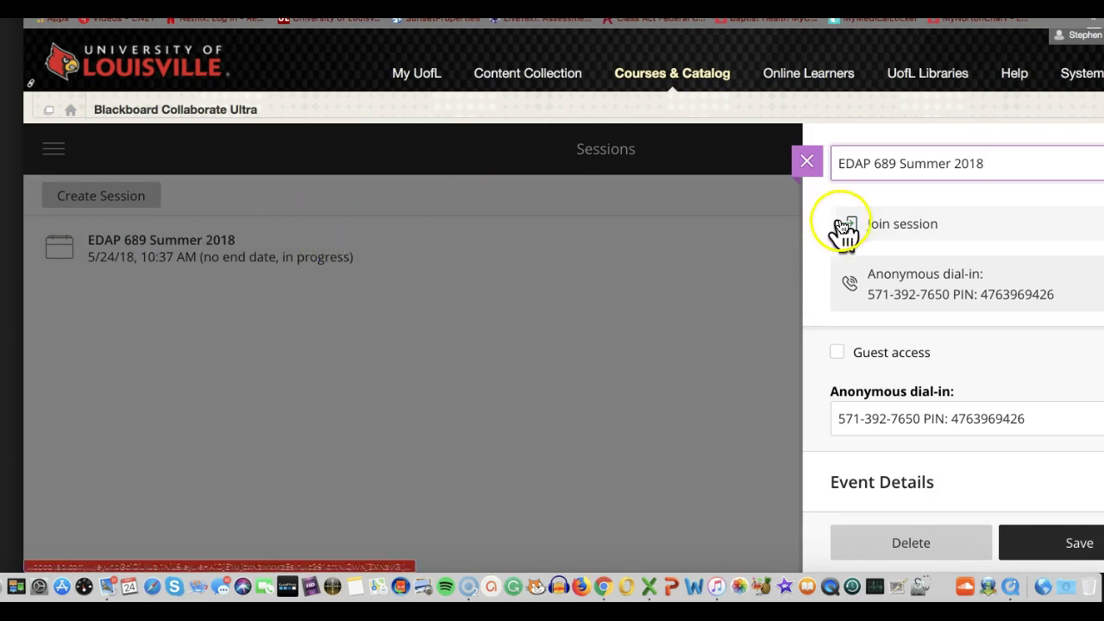
left_click(870, 224)
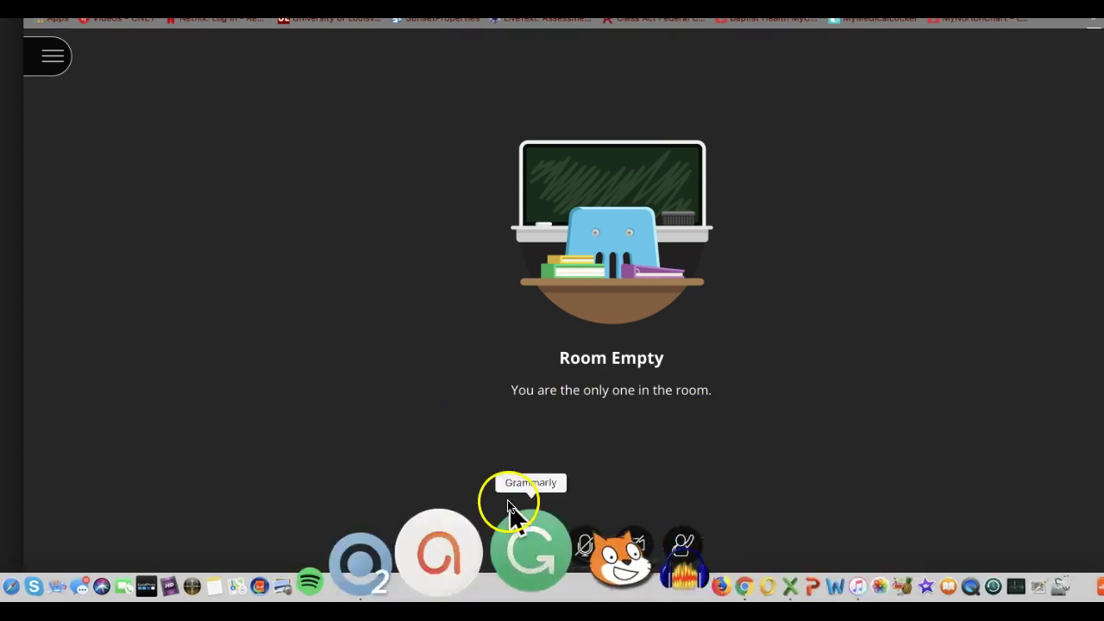
Turn on the microphone, check the empty Everyone chat, then close the Collaborate panel.
left_click(588, 545)
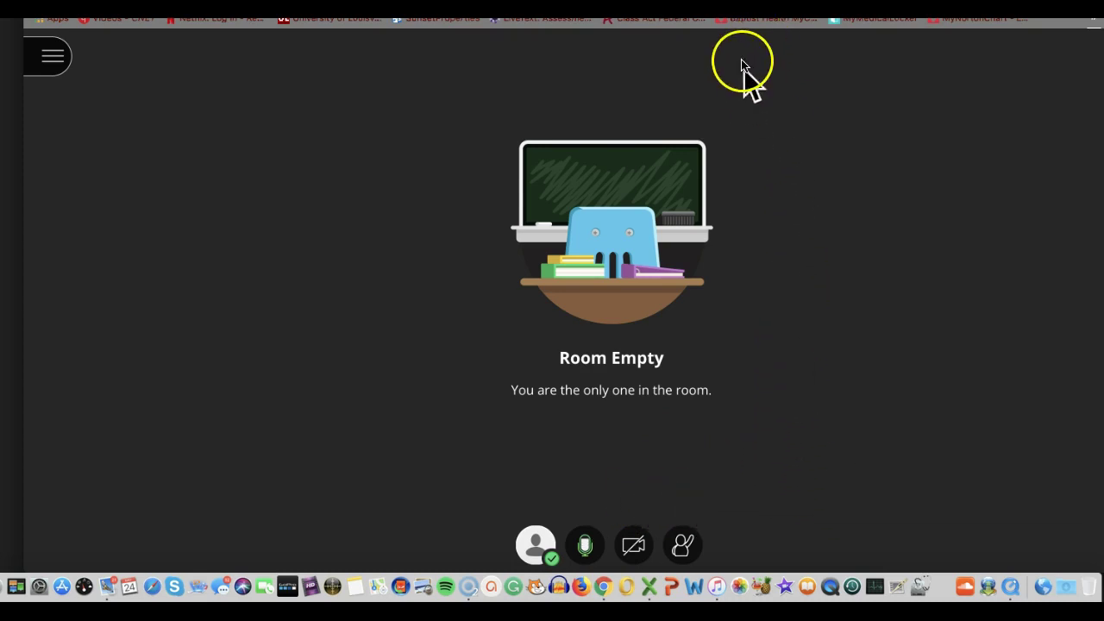
left_click_drag(733, 7, 618, 7)
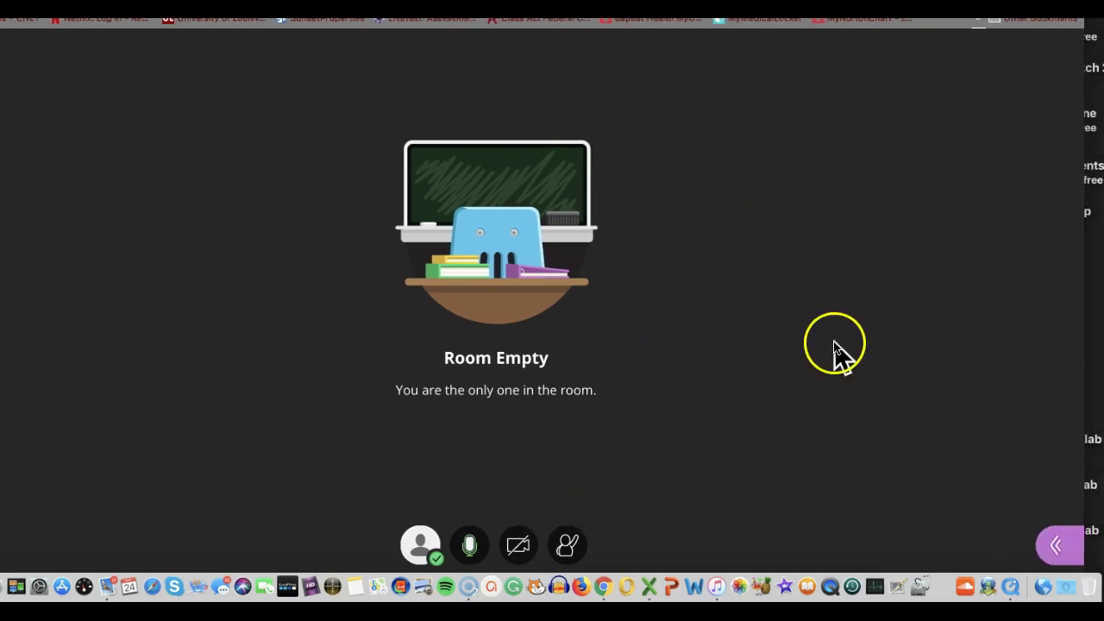
left_click(1058, 548)
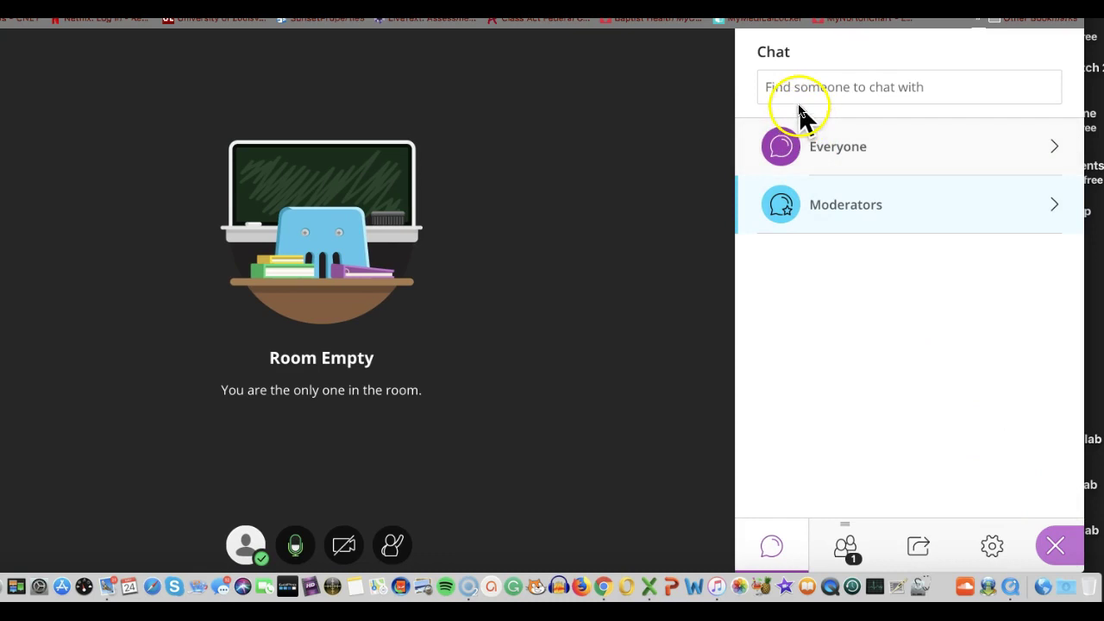
left_click(811, 145)
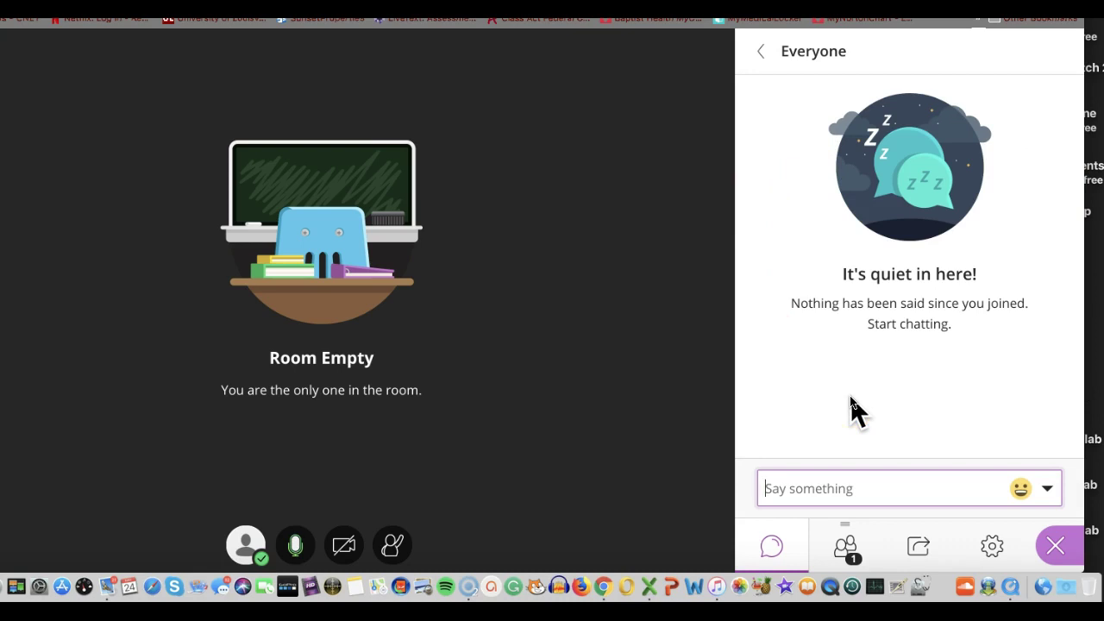
left_click(836, 487)
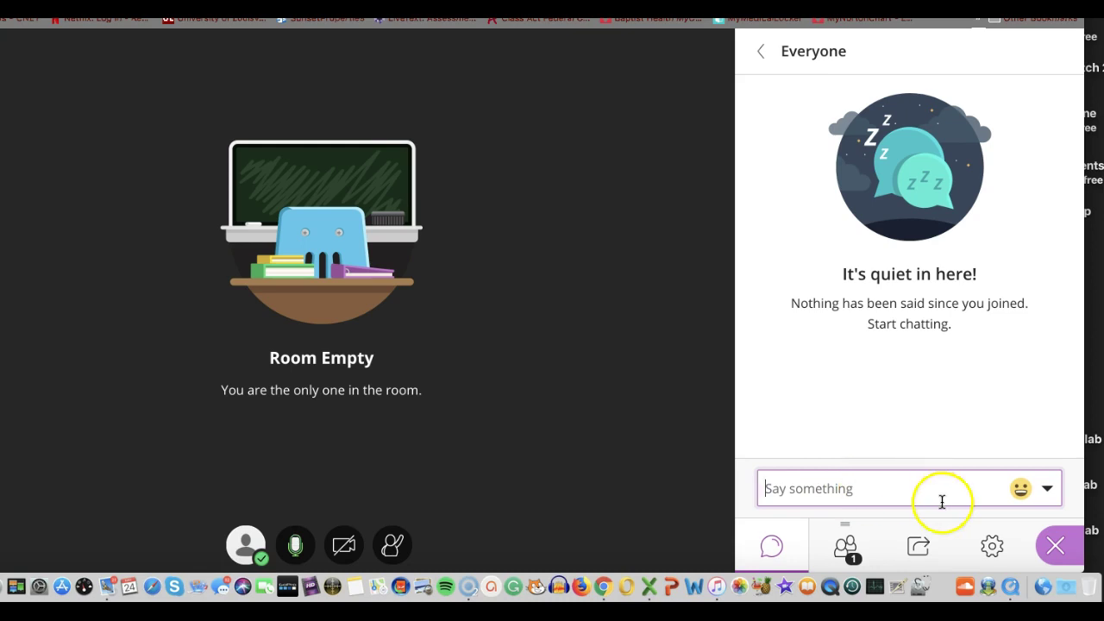
left_click(1070, 546)
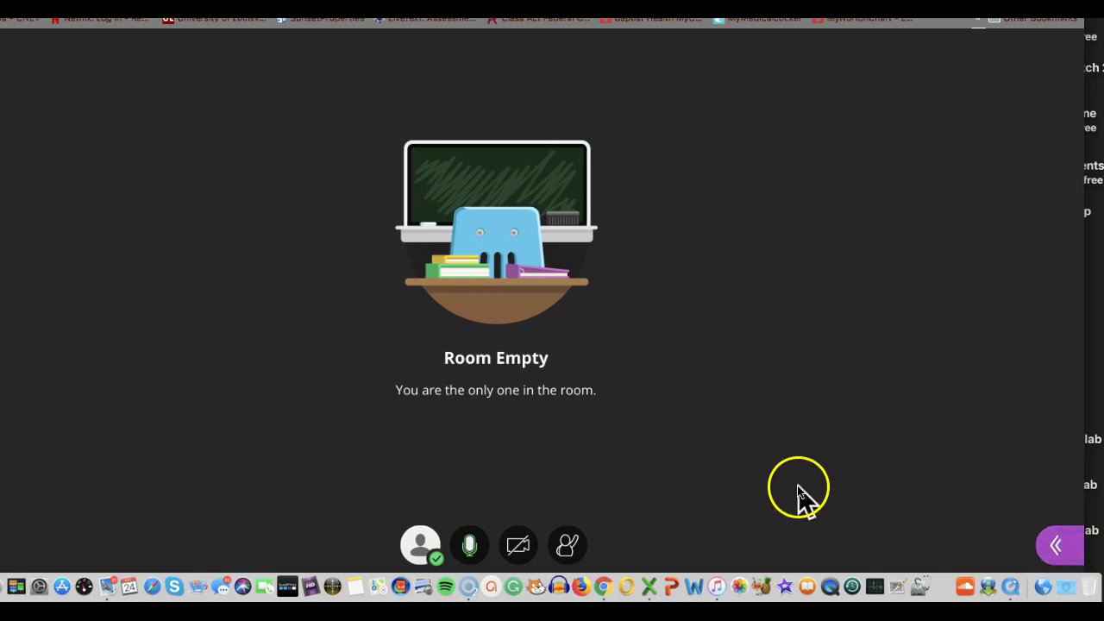
Share just the EDAP 689 Summer 2018 browser window via Share Content > Share Application/Screen.
left_click(1054, 547)
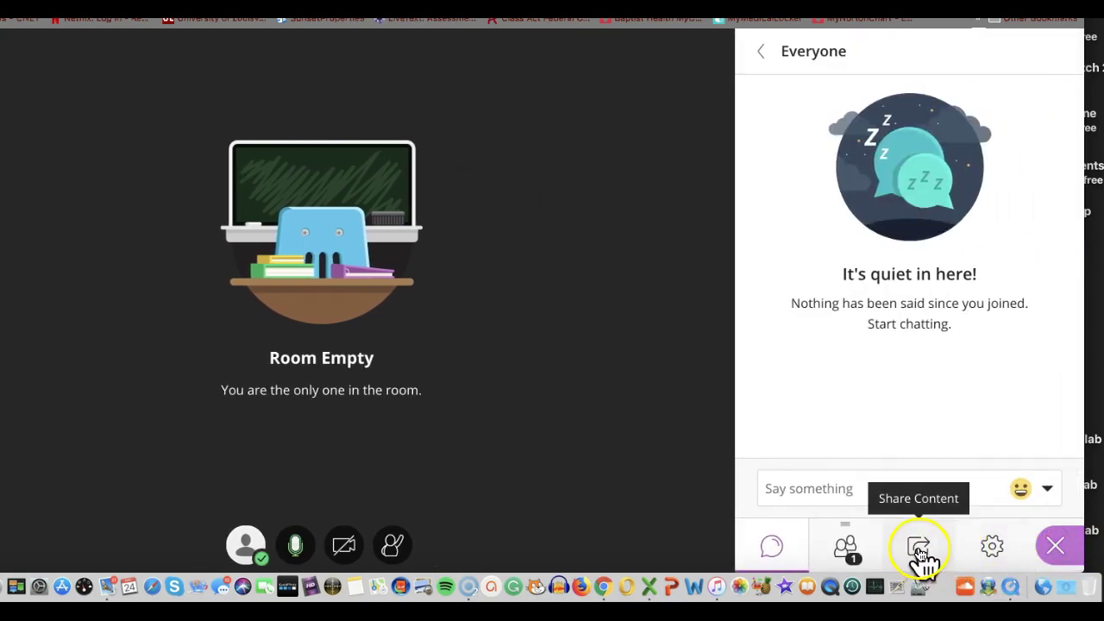
left_click(920, 550)
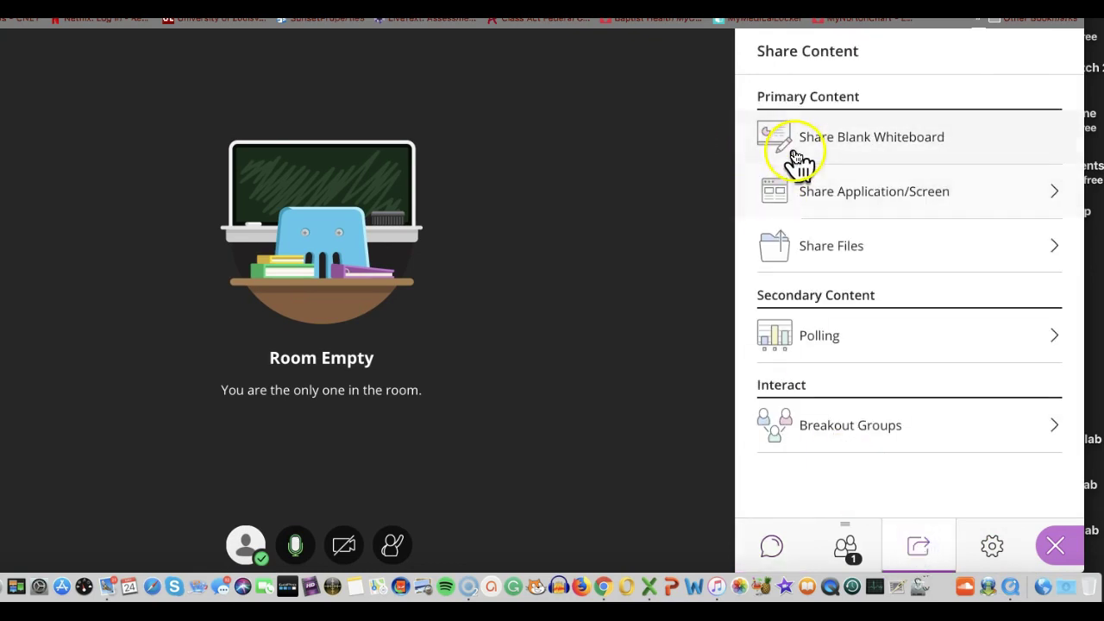
left_click(789, 195)
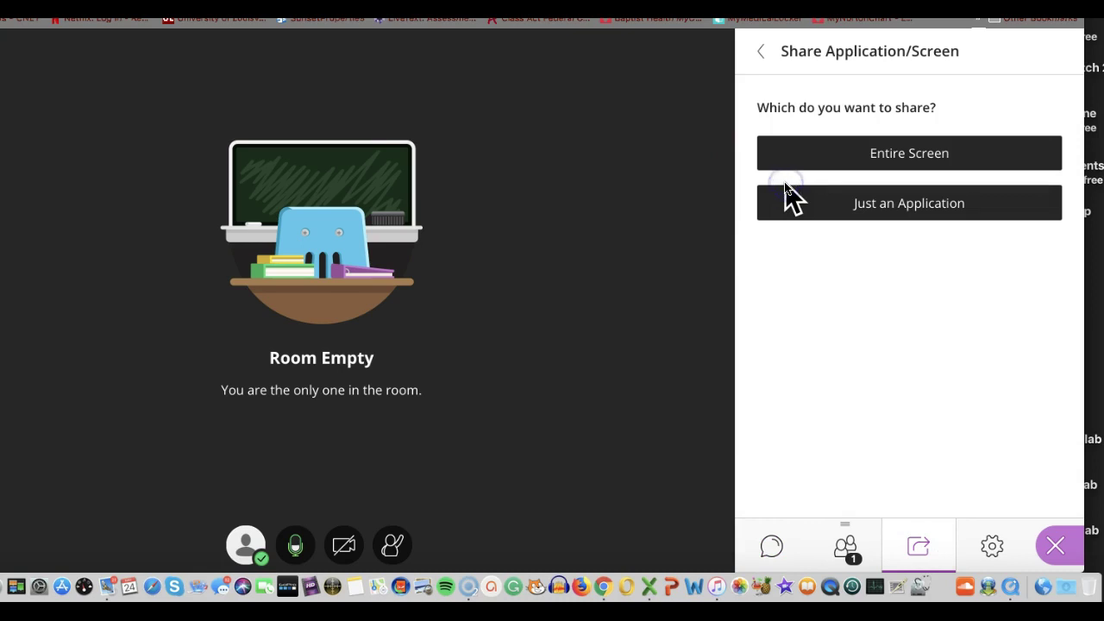
left_click(815, 205)
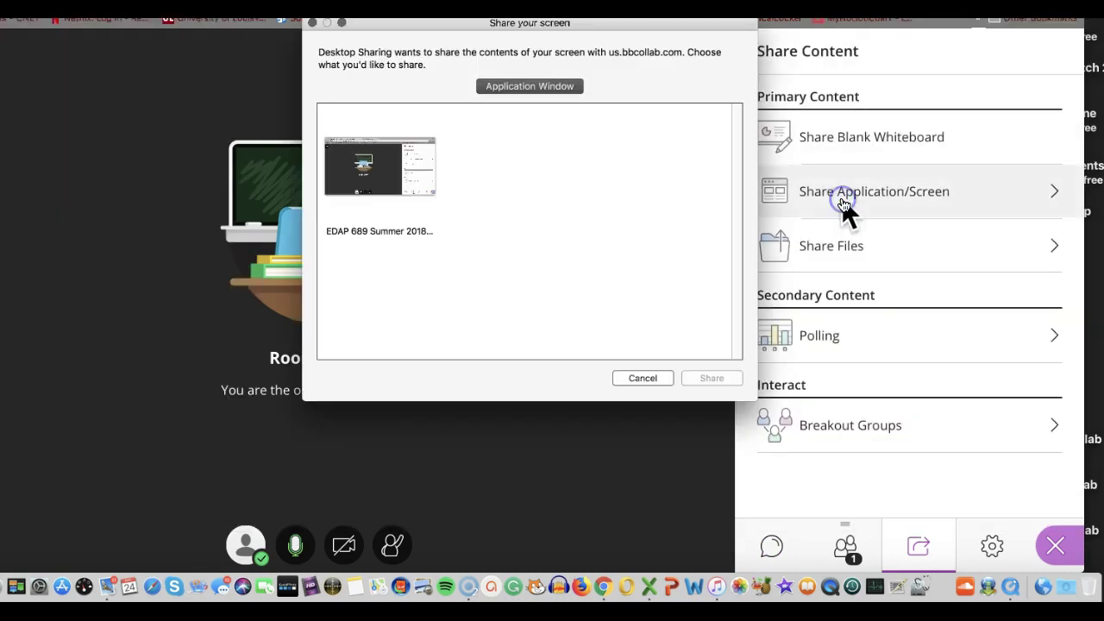
left_click(395, 164)
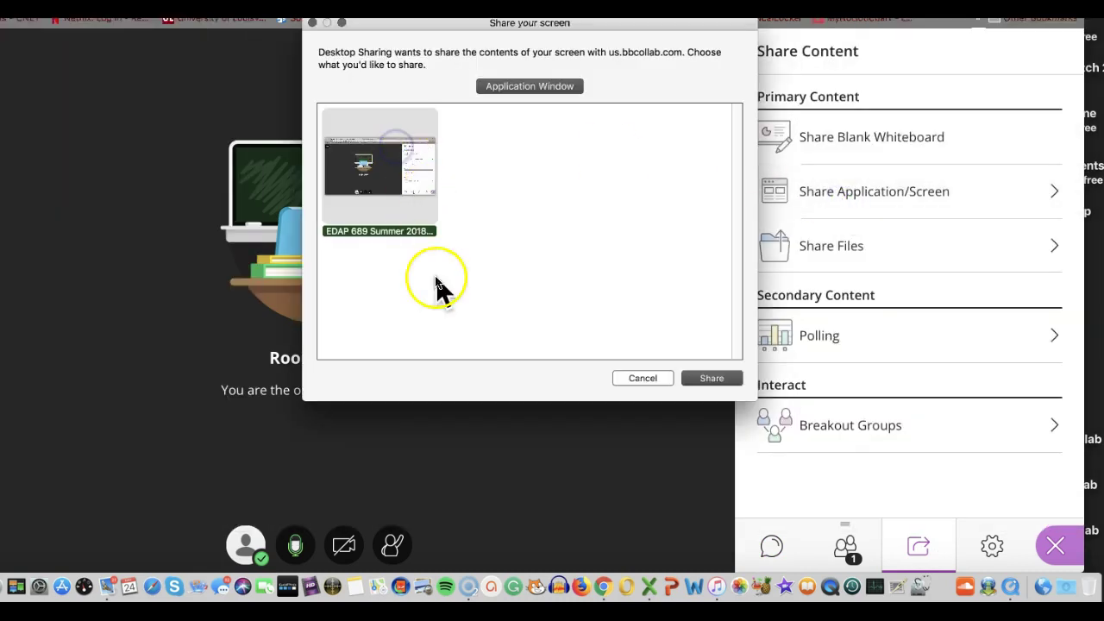
left_click(709, 380)
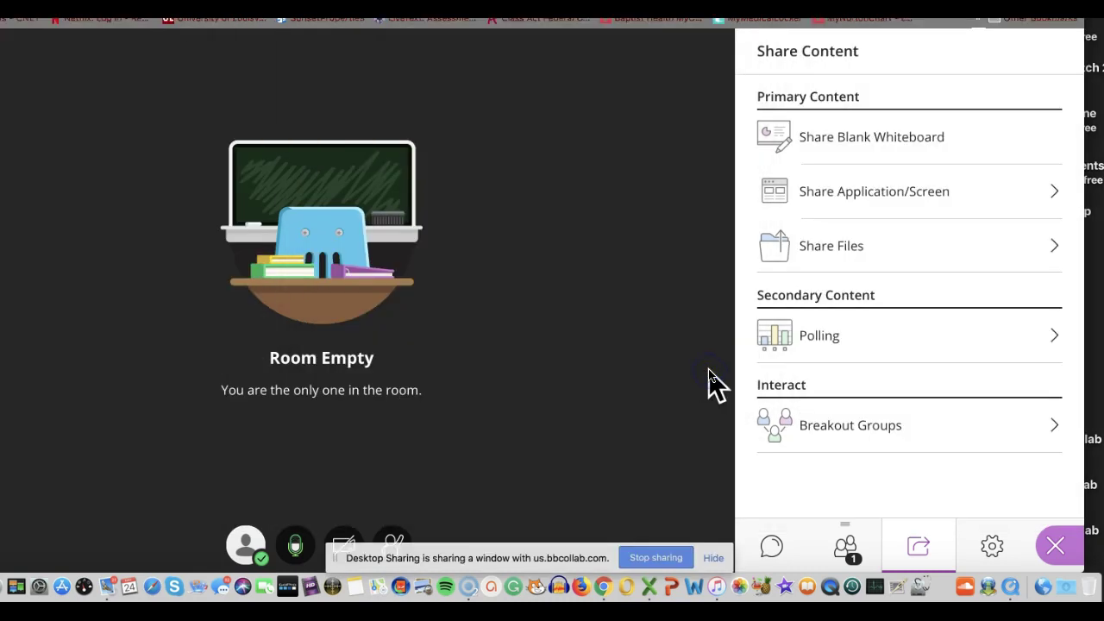
View the Everyone chat during the share, then close the Collaborate panel to return to the empty room.
left_click(765, 383)
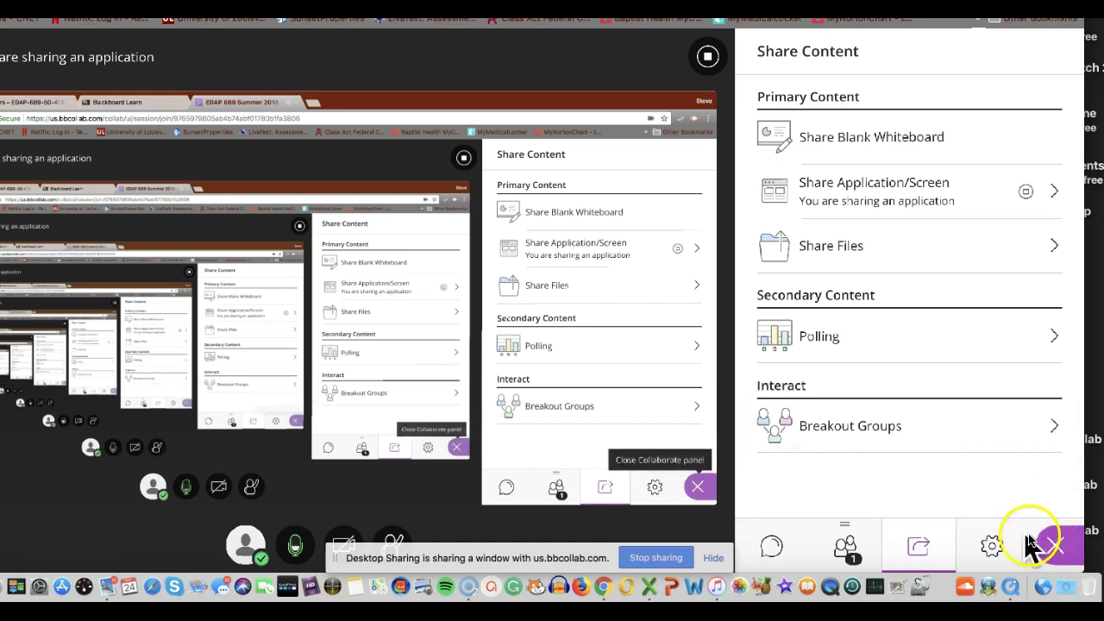
left_click(777, 546)
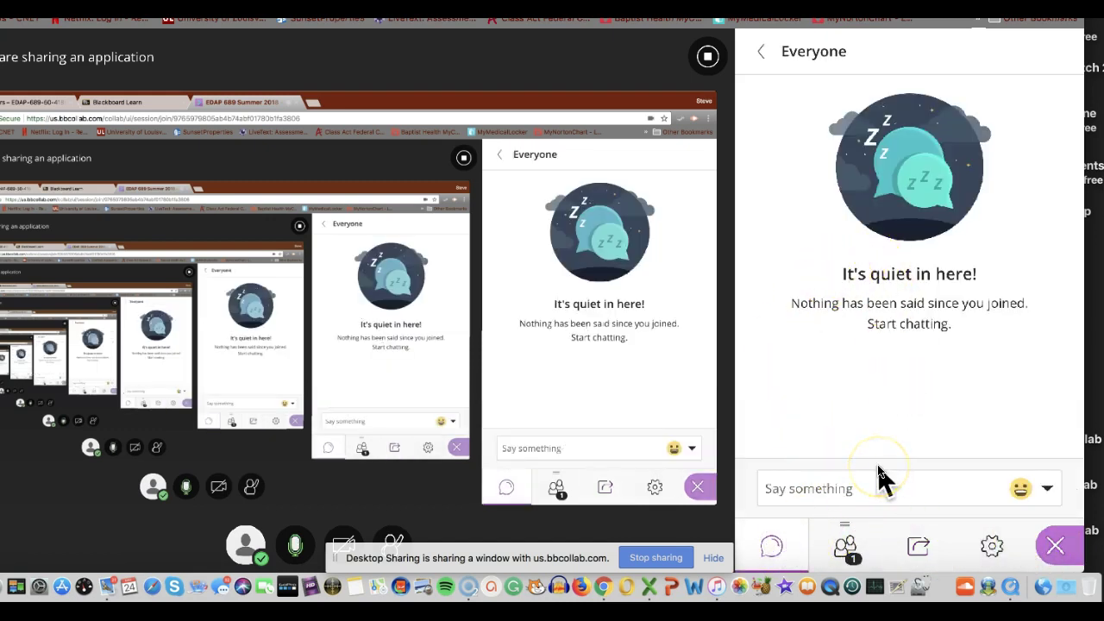
left_click(652, 369)
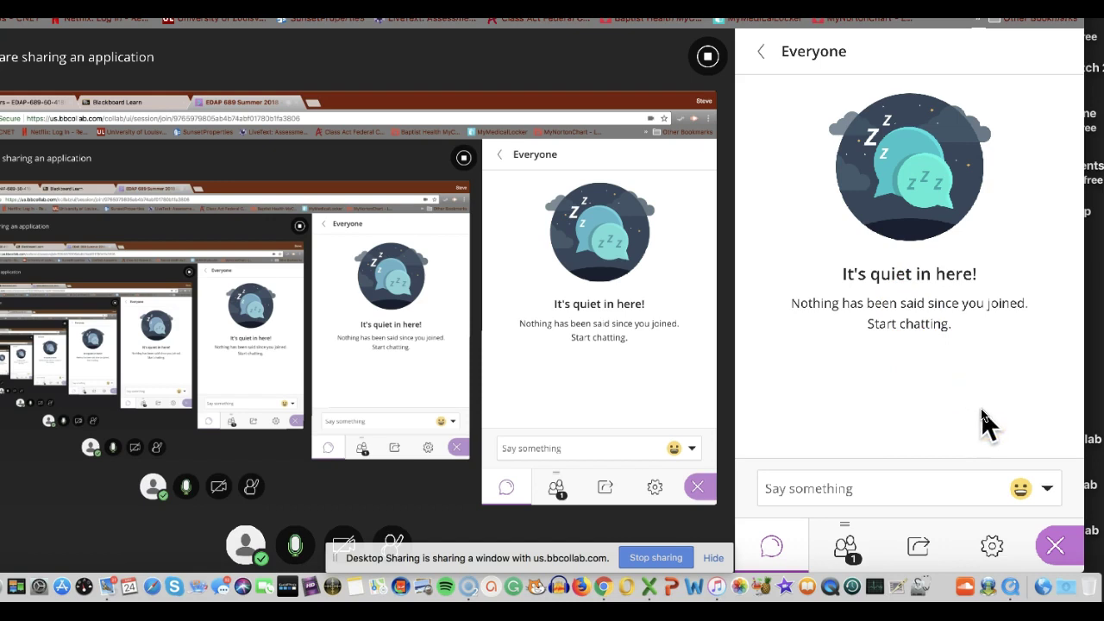
left_click(1060, 546)
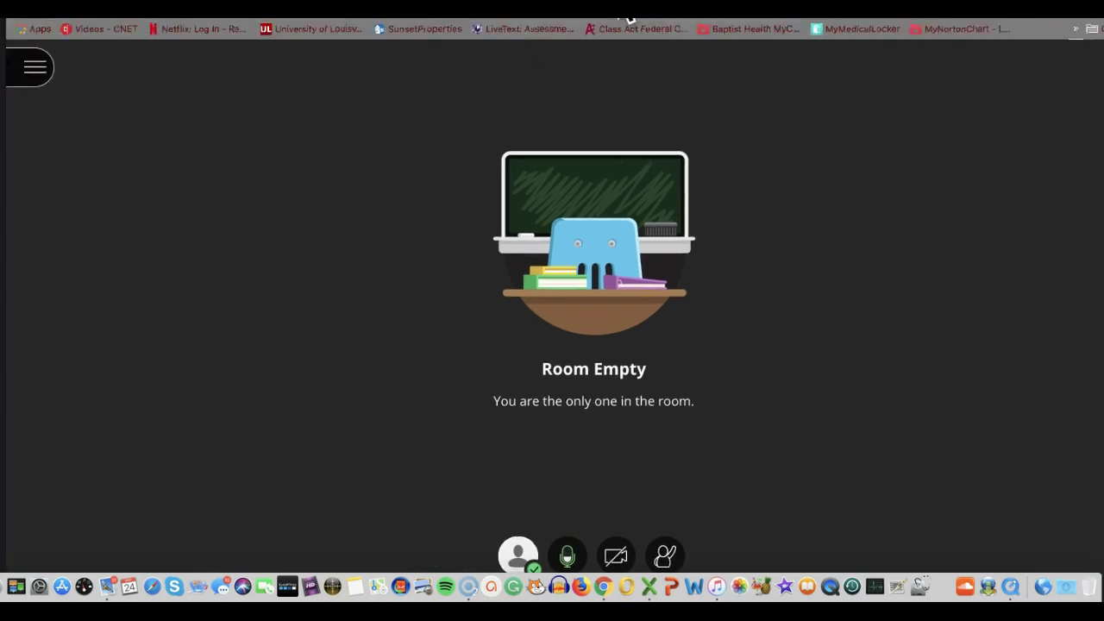
Open the hamburger session menu with its recording, phone audio, help and Leave Session options.
left_click(118, 68)
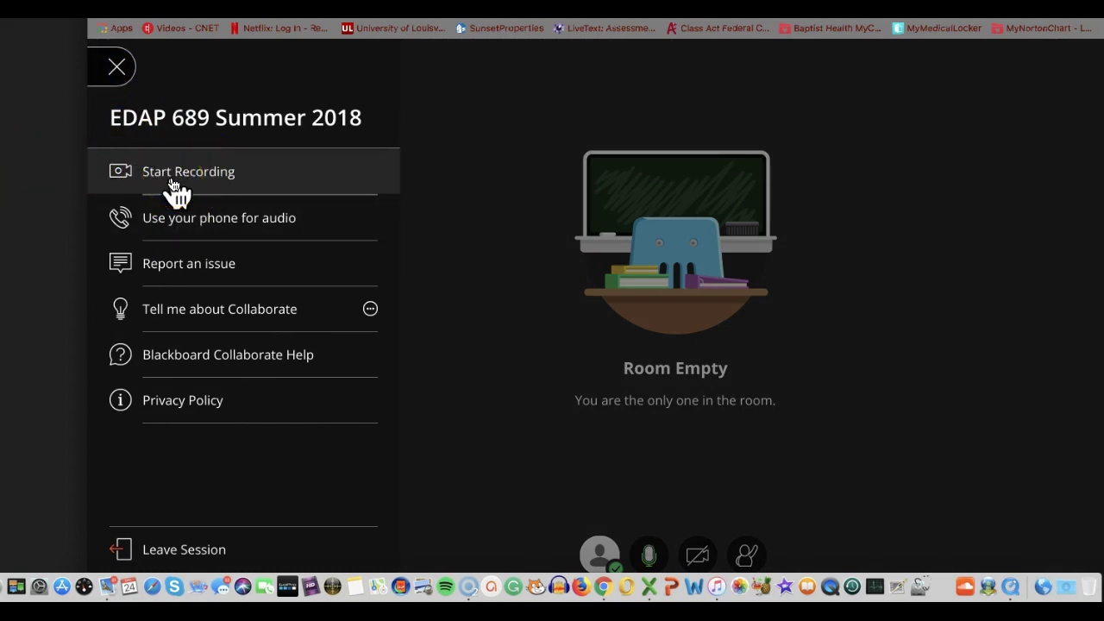
left_click(115, 71)
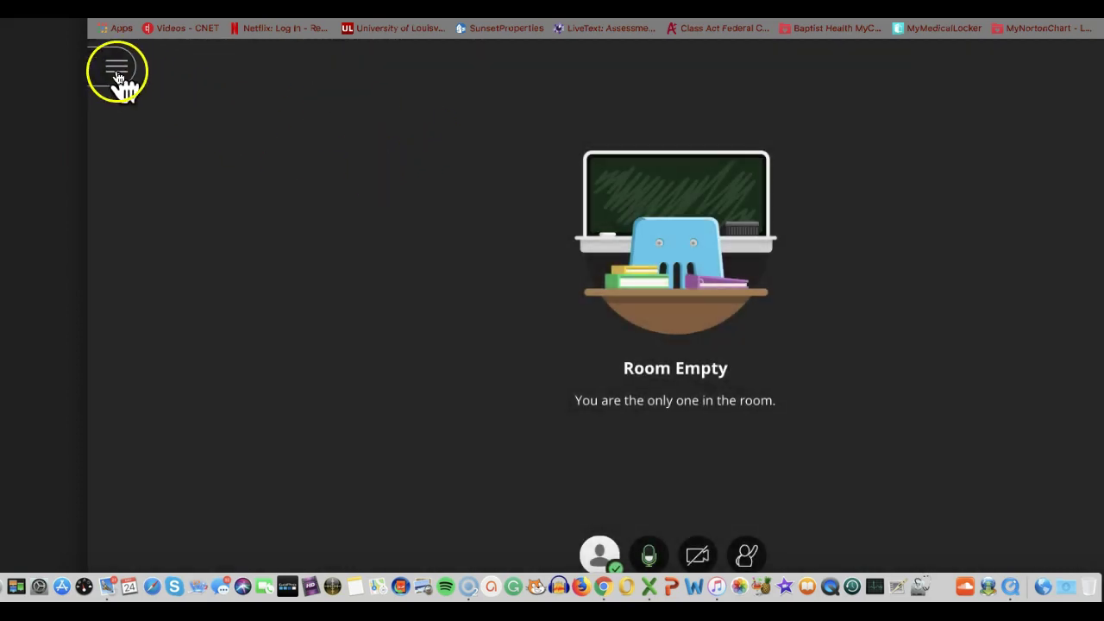
left_click(117, 74)
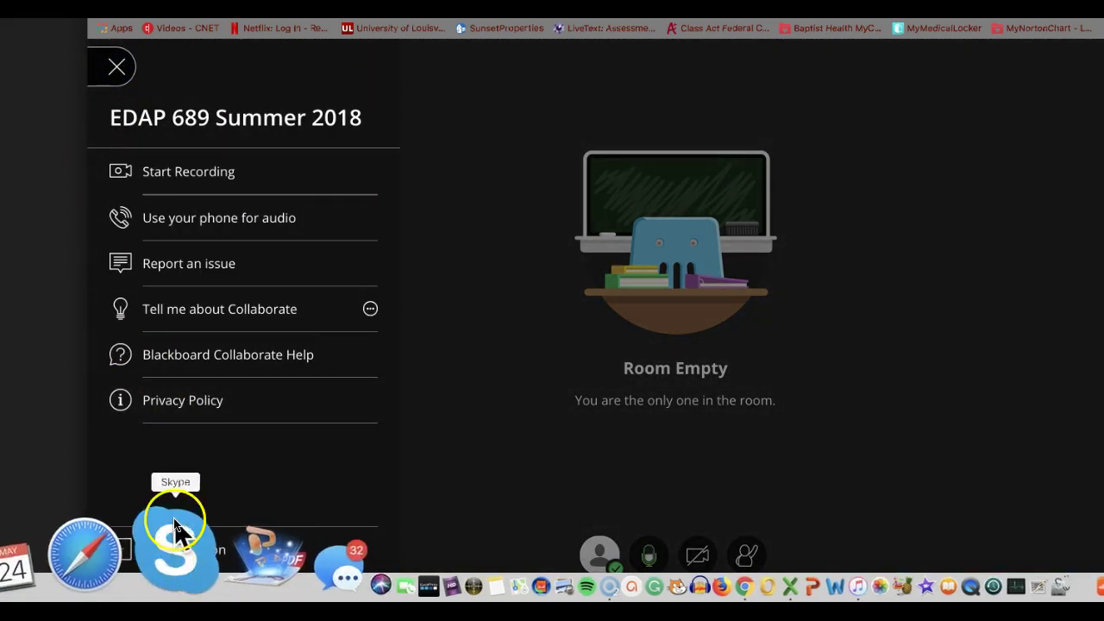
Leave the session and skip the audio and video feedback survey.
left_click(179, 552)
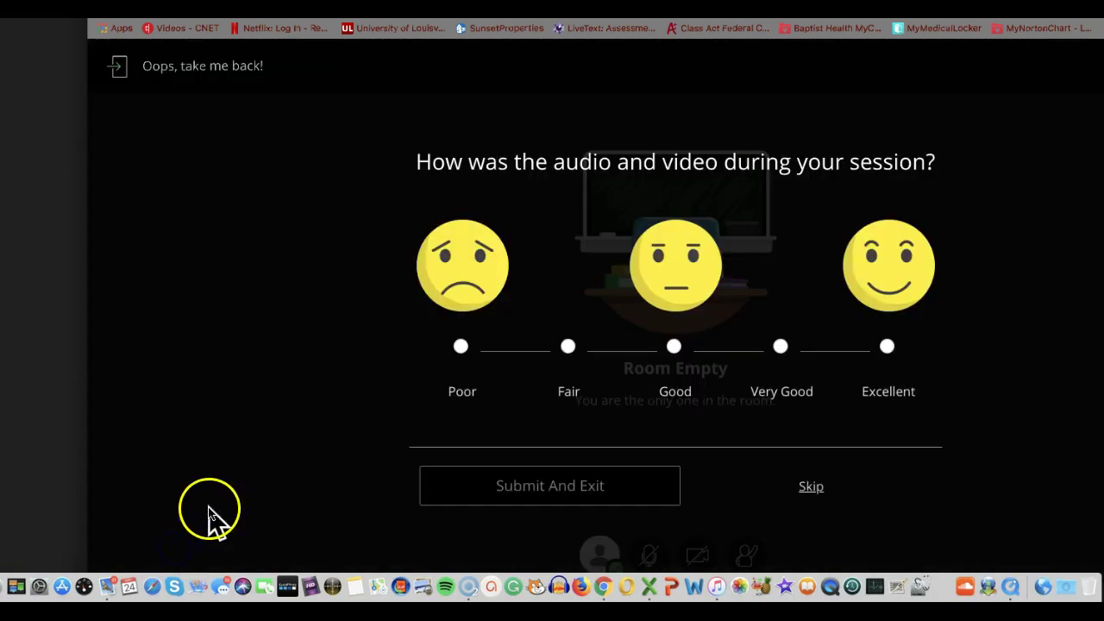
left_click(809, 488)
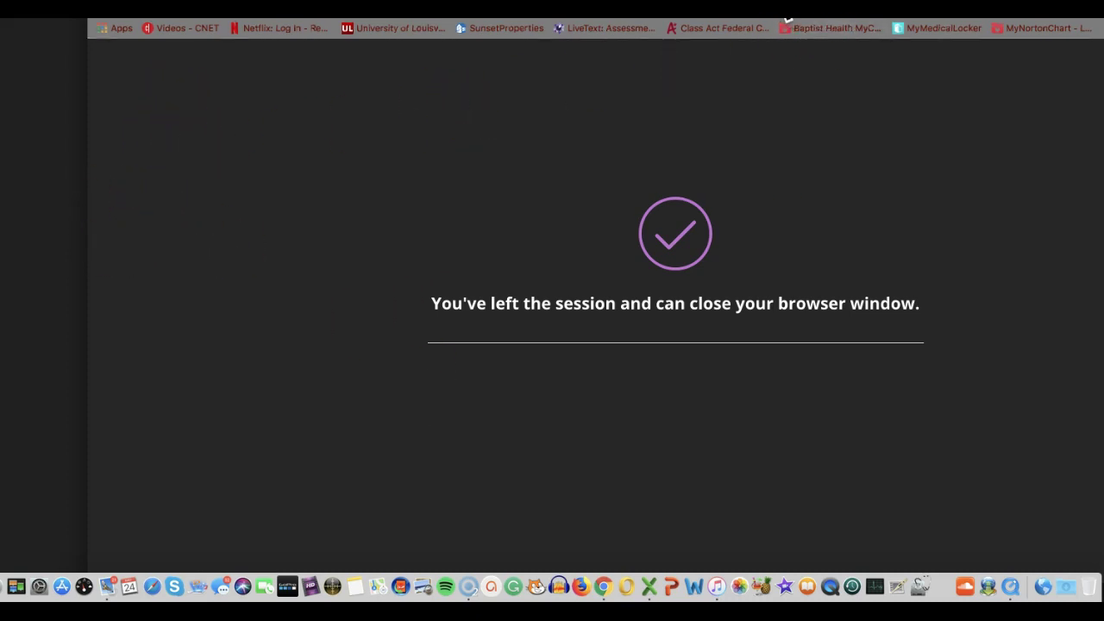
mouse_move(787, 19)
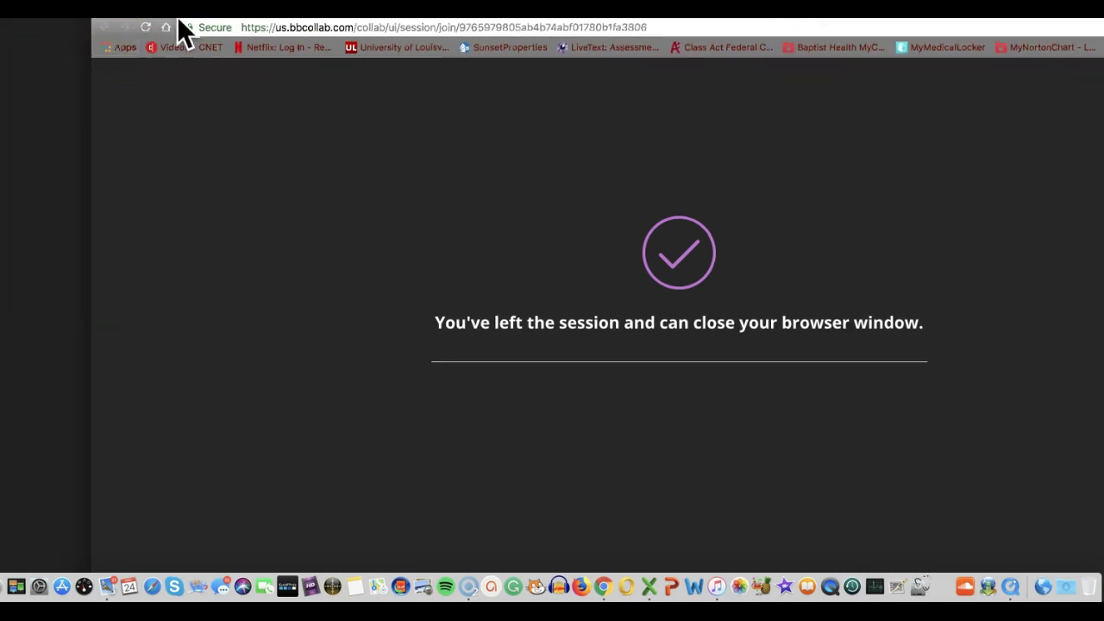
Return to the Collaborate Ultra Sessions page and dismiss the EDAP 689 Summer 2018 details panel.
key("super+w")
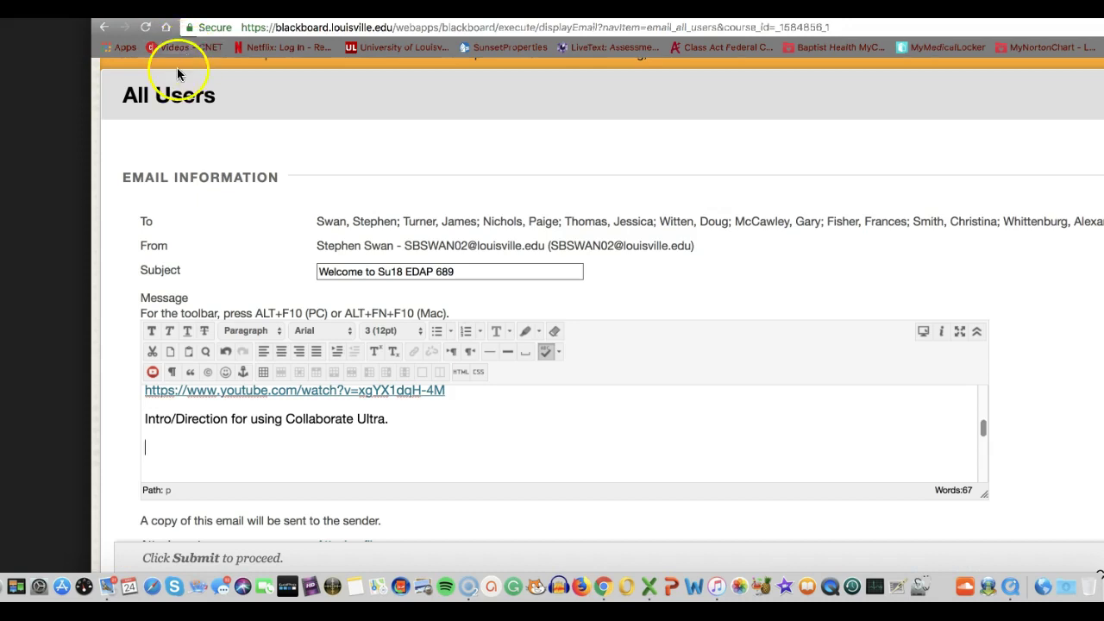
key("super+w")
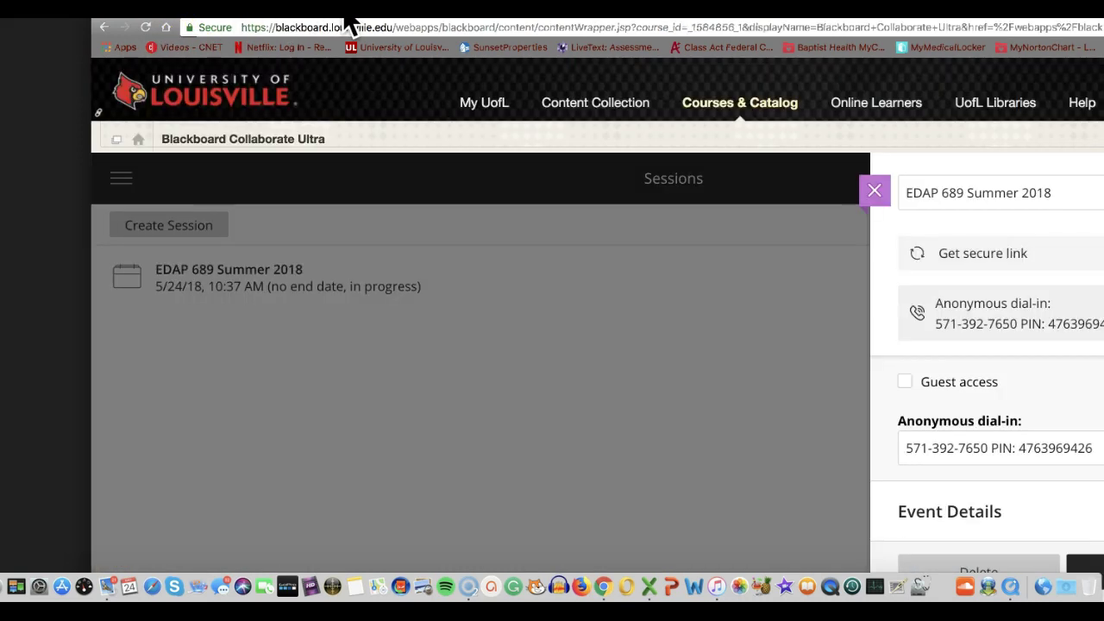
left_click(136, 189)
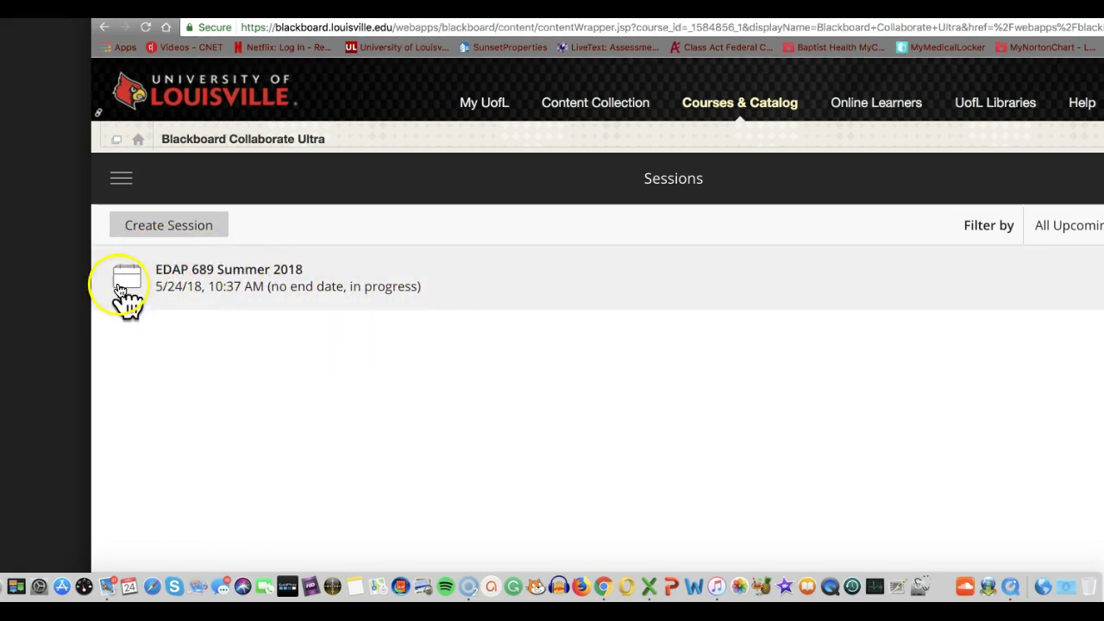
Open the Recordings page from the Menu, showing no recordings in the past 30 days.
left_click(120, 185)
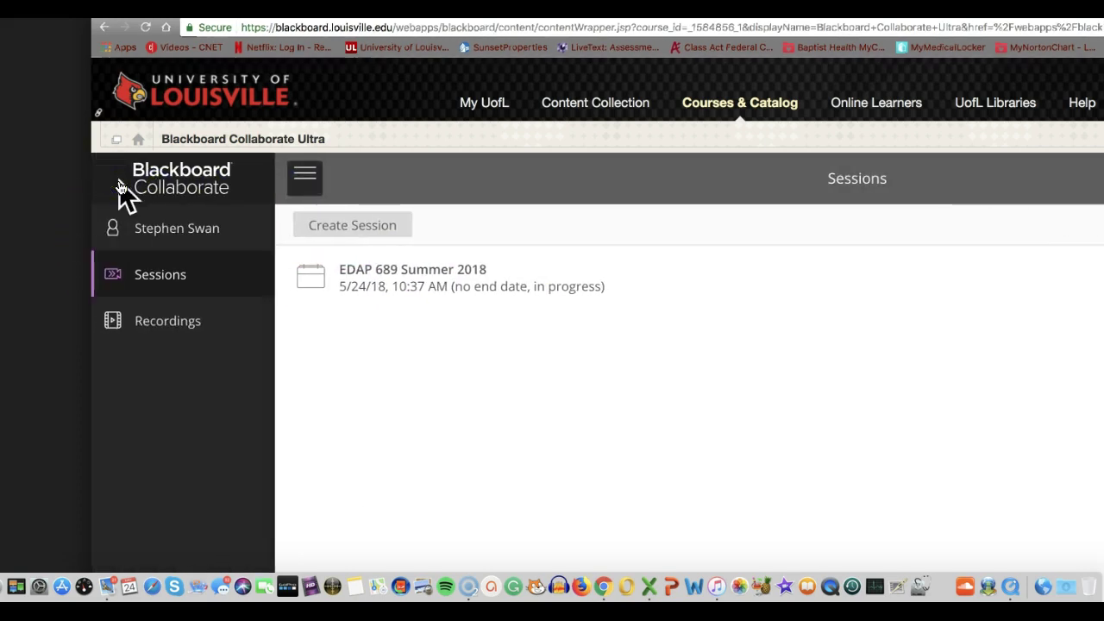
left_click(153, 334)
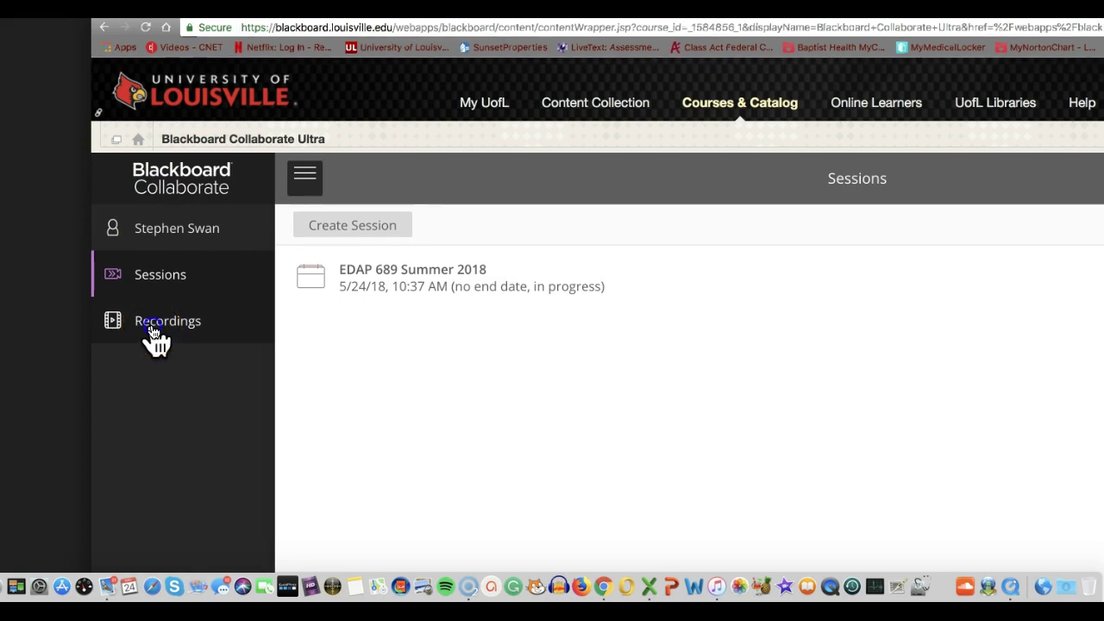
left_click(153, 335)
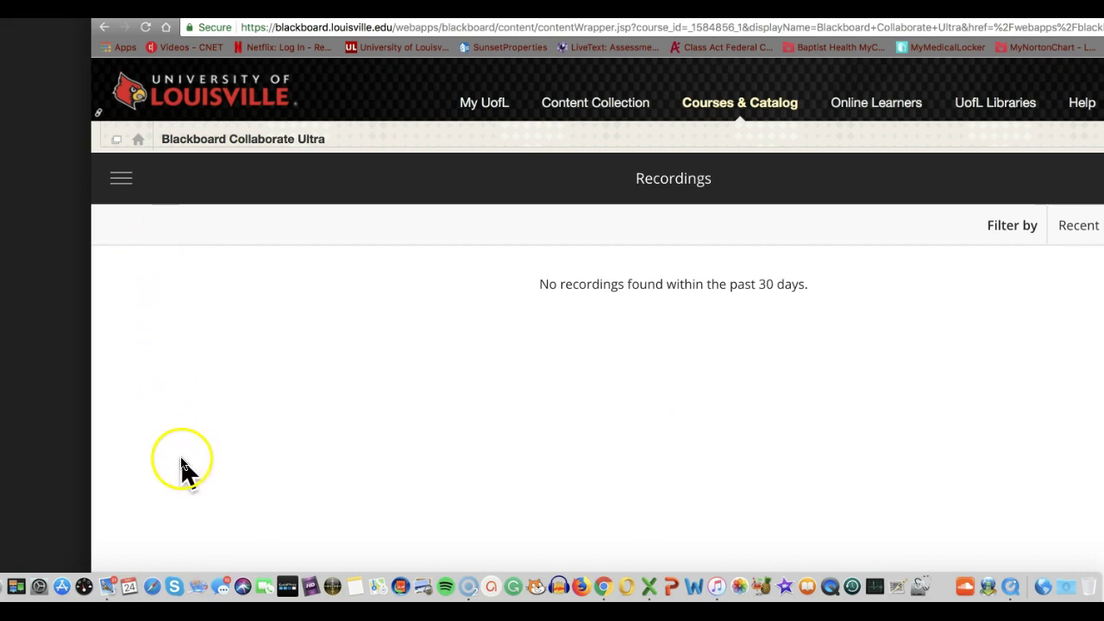
left_click(120, 177)
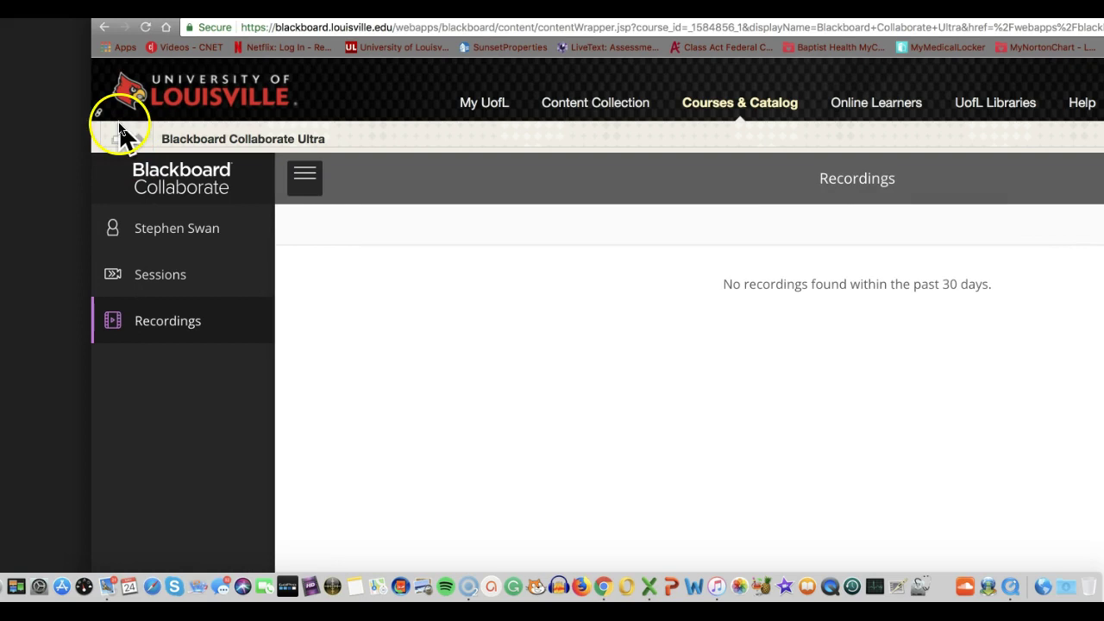
left_click(132, 138)
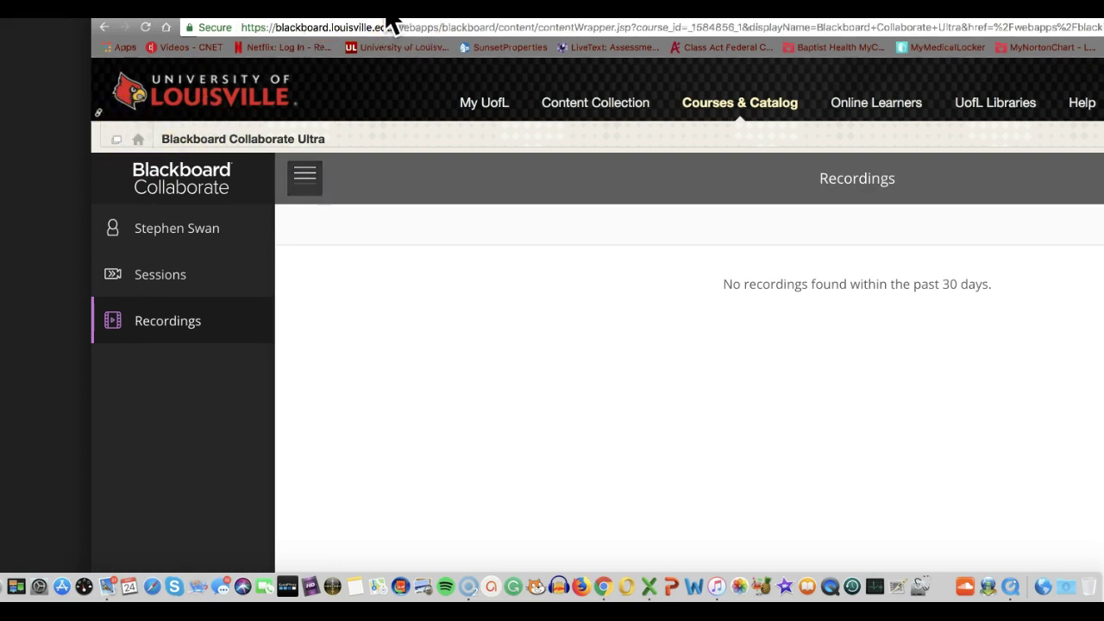
Switch between browser tabs and go back to the Sessions list showing EDAP 689 Summer 2018.
left_click(567, 25)
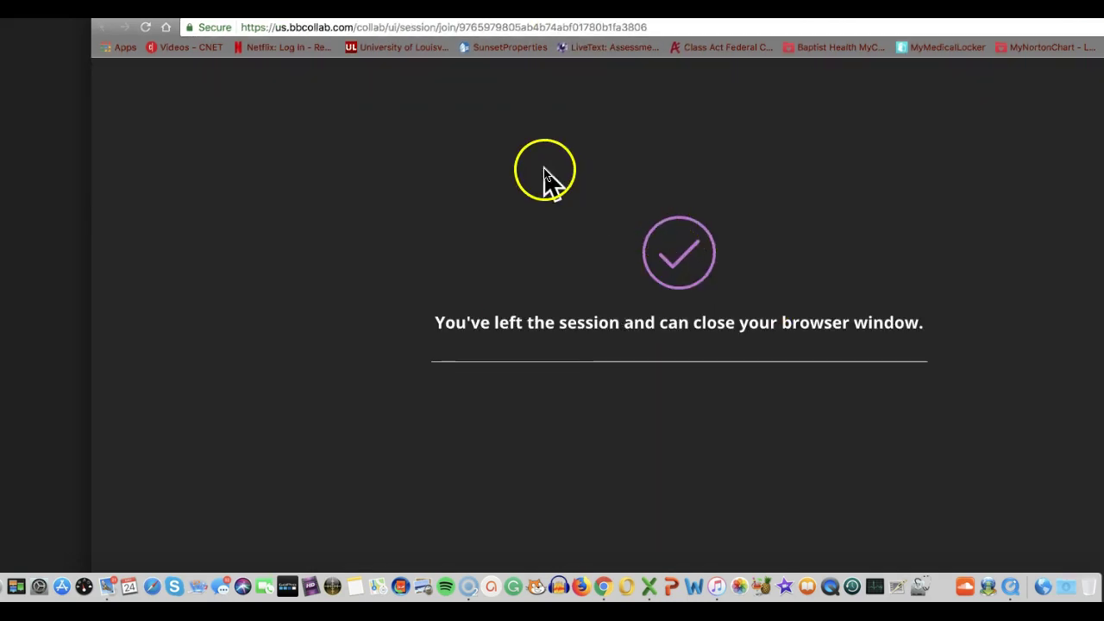
left_click(412, 22)
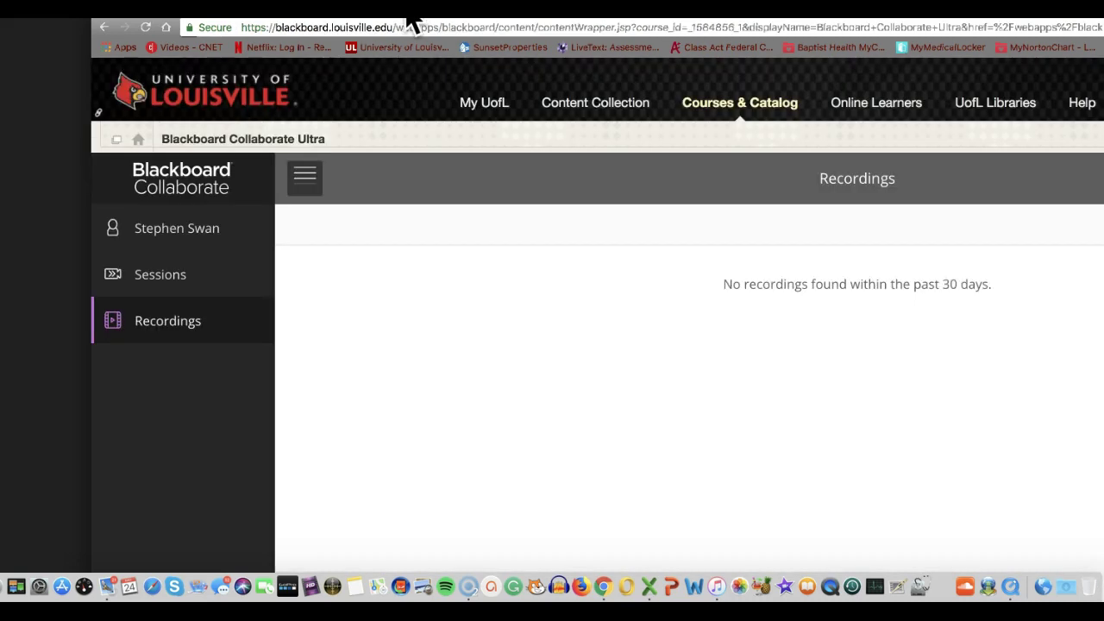
left_click(139, 140)
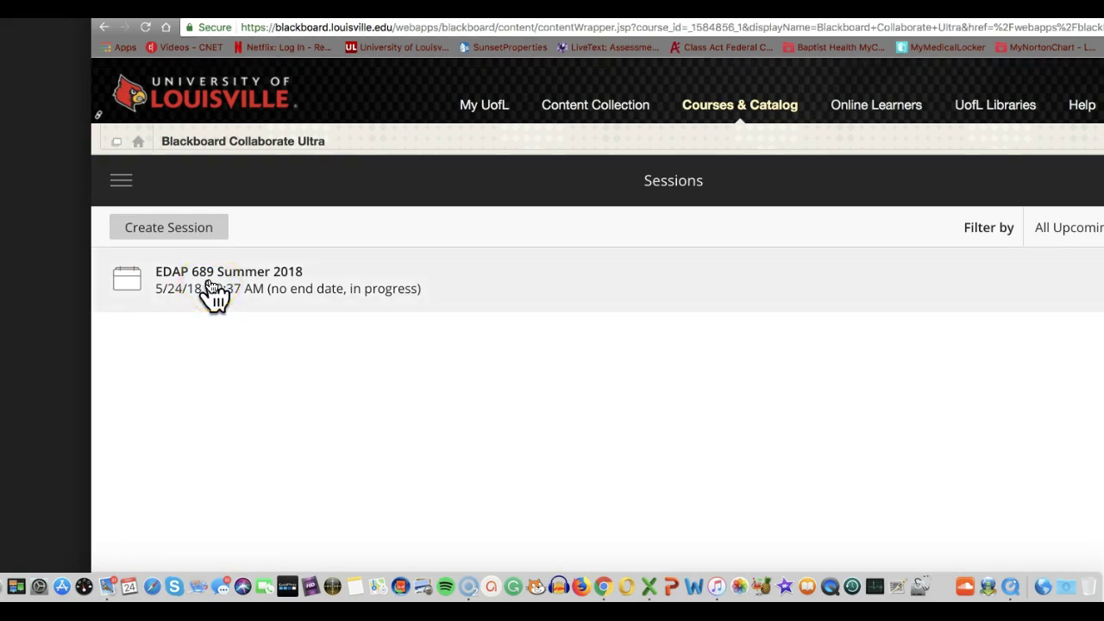
Rejoin EDAP 689 Summer 2018 from its session details and make the room full screen with Ctrl+Super+F.
left_click(118, 186)
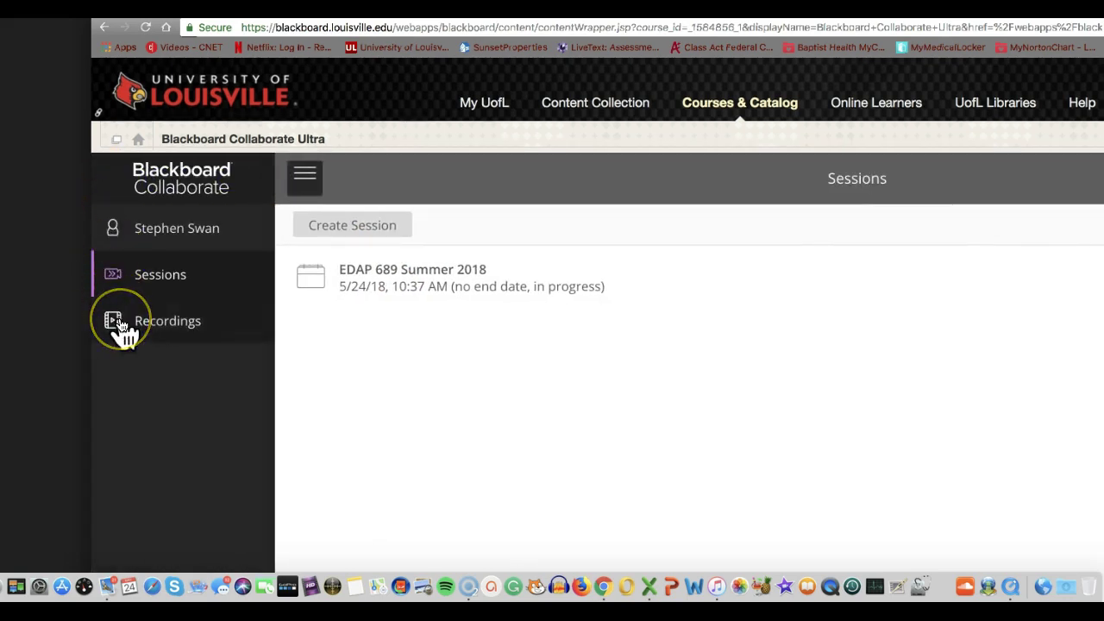
left_click(302, 177)
left_click(216, 270)
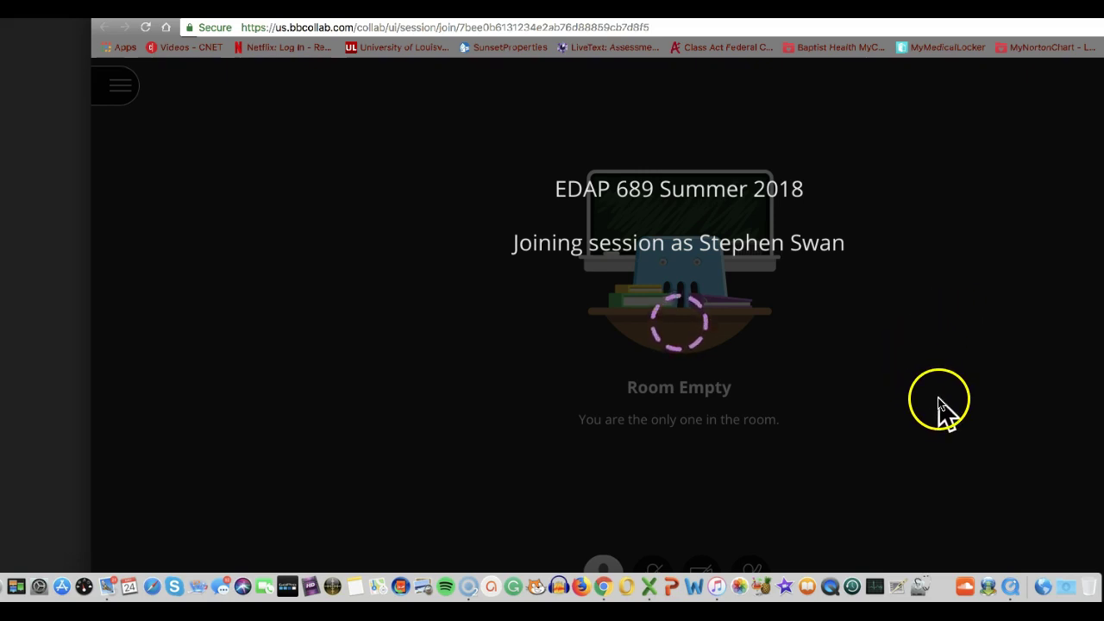
left_click_drag(880, 19, 792, 18)
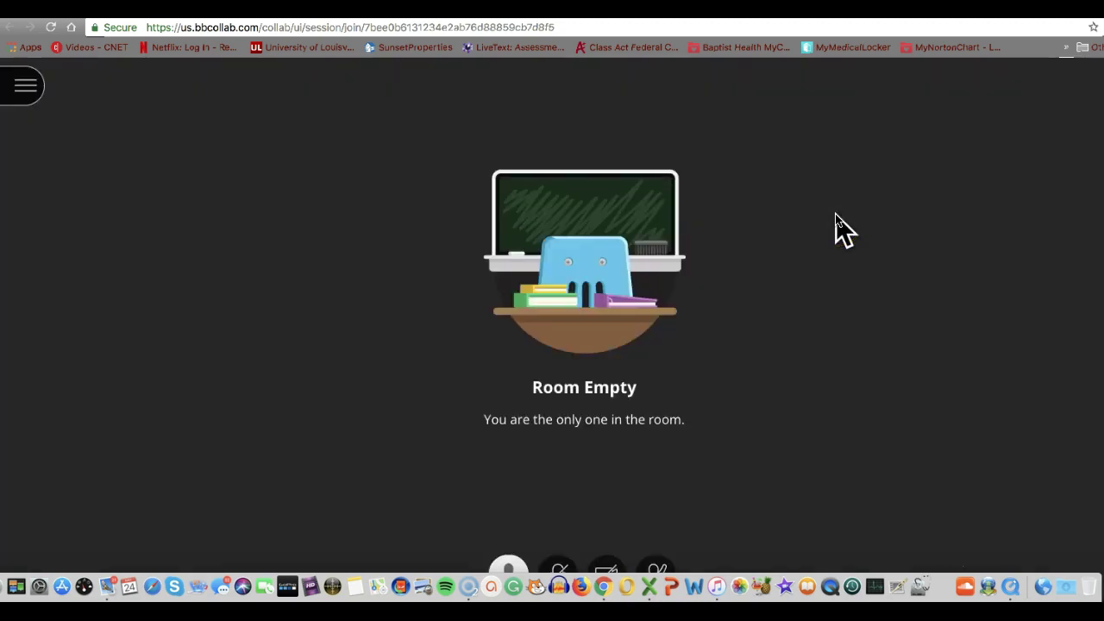
left_click(658, 337)
left_click(876, 563)
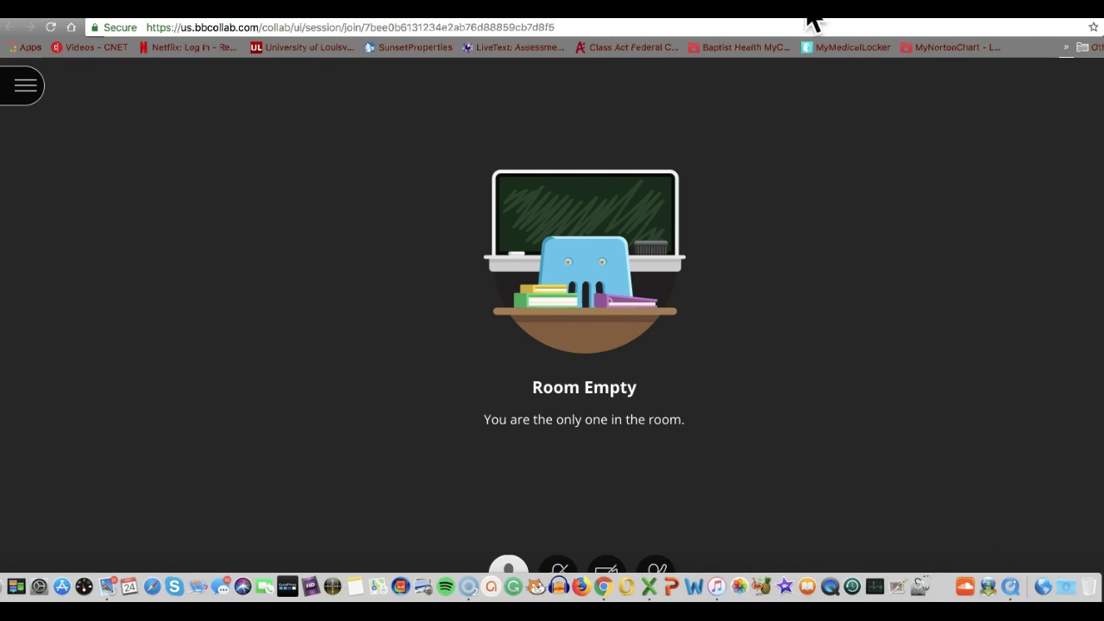
key("ctrl+super+f")
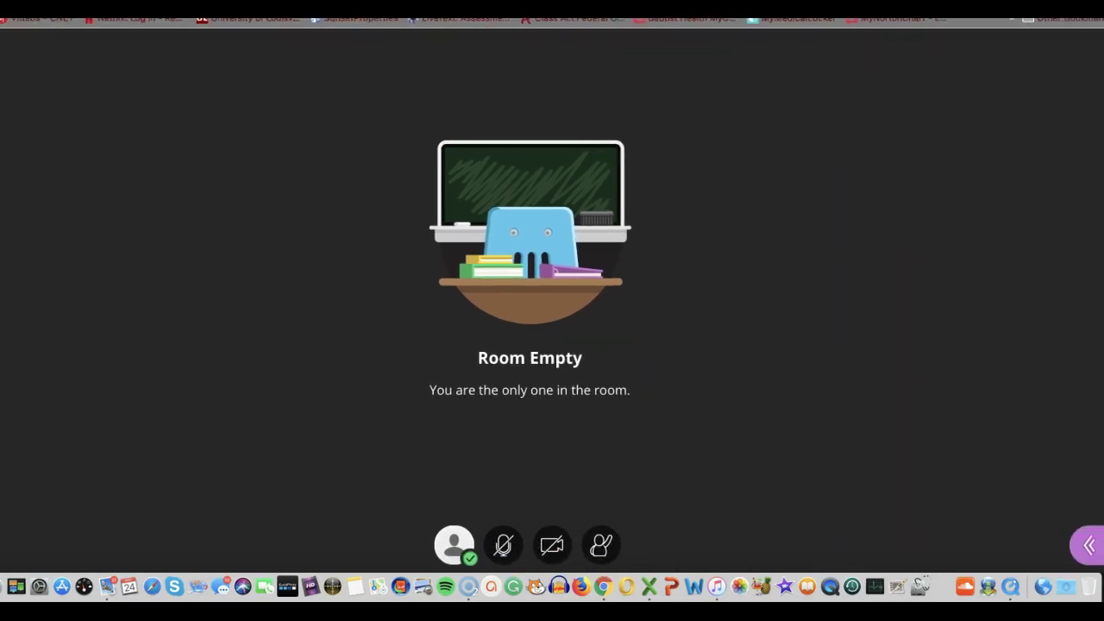
Check the empty Everyone chat, turn the microphone on, and close the chat panel.
left_click(1085, 547)
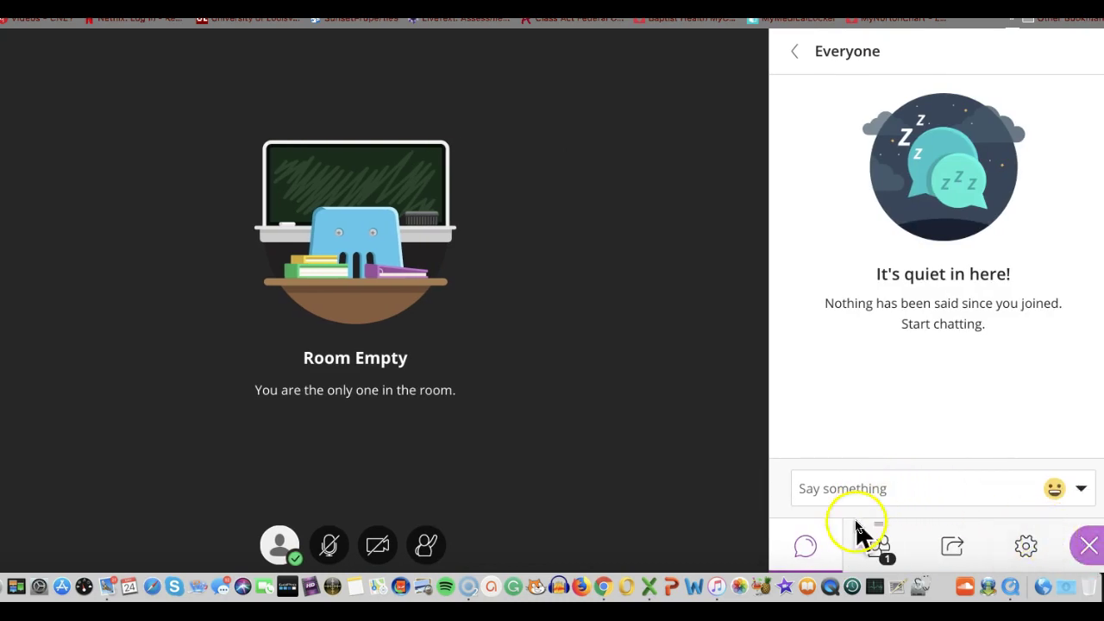
left_click(807, 542)
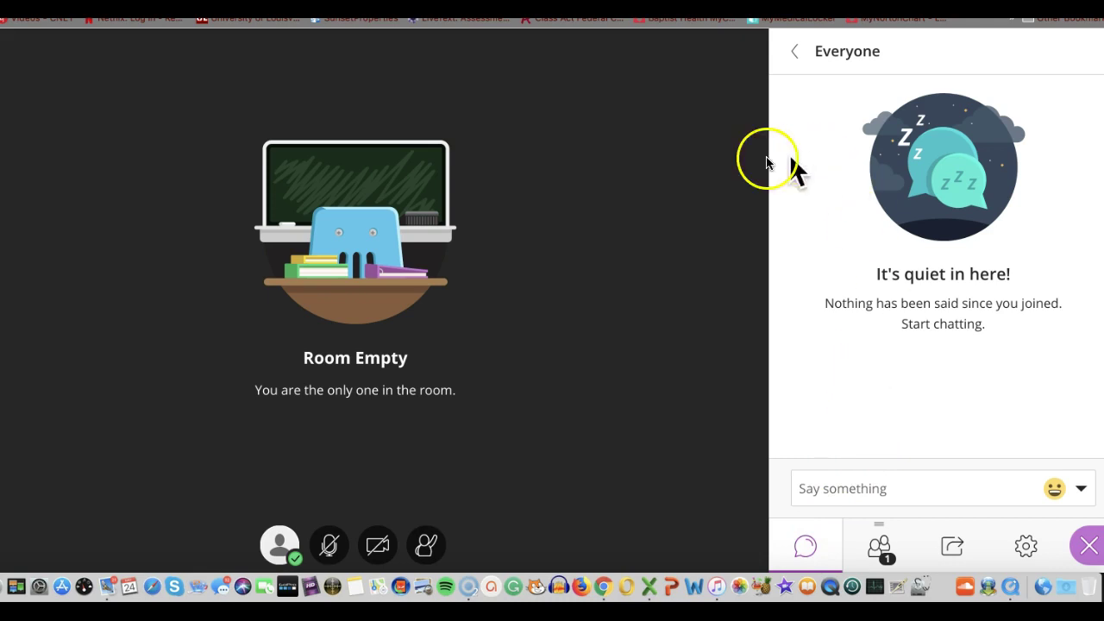
left_click(839, 497)
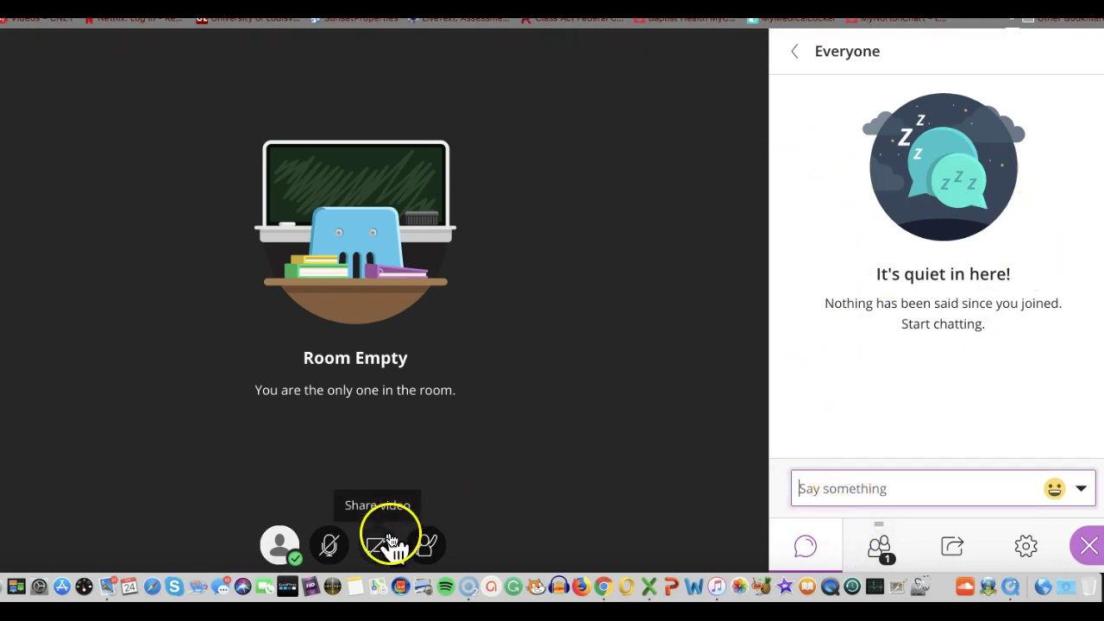
left_click(329, 545)
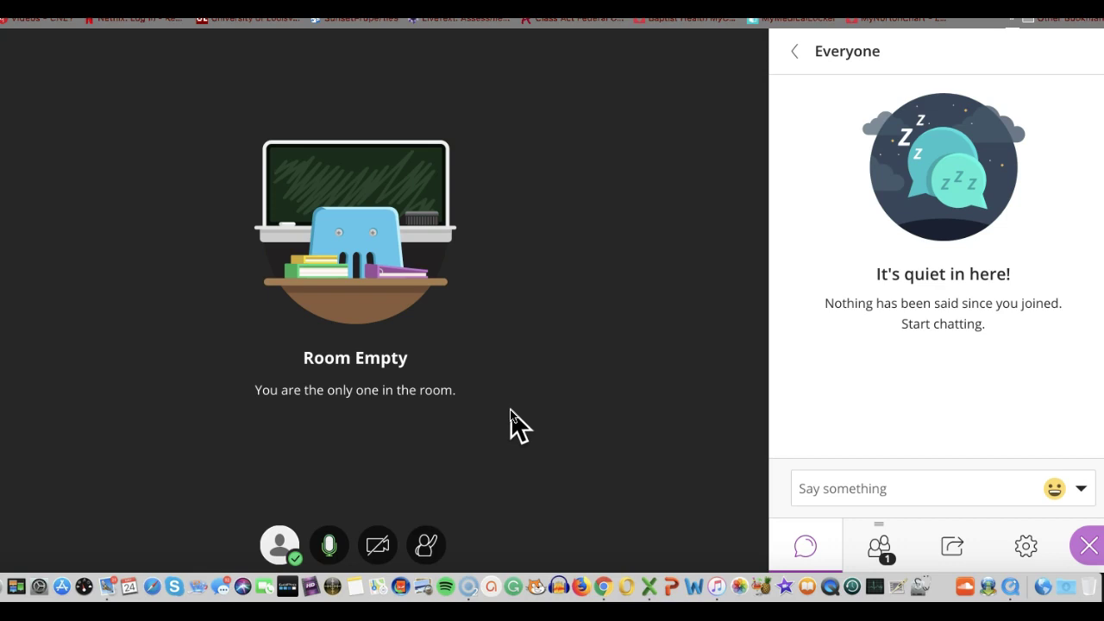
left_click(1088, 546)
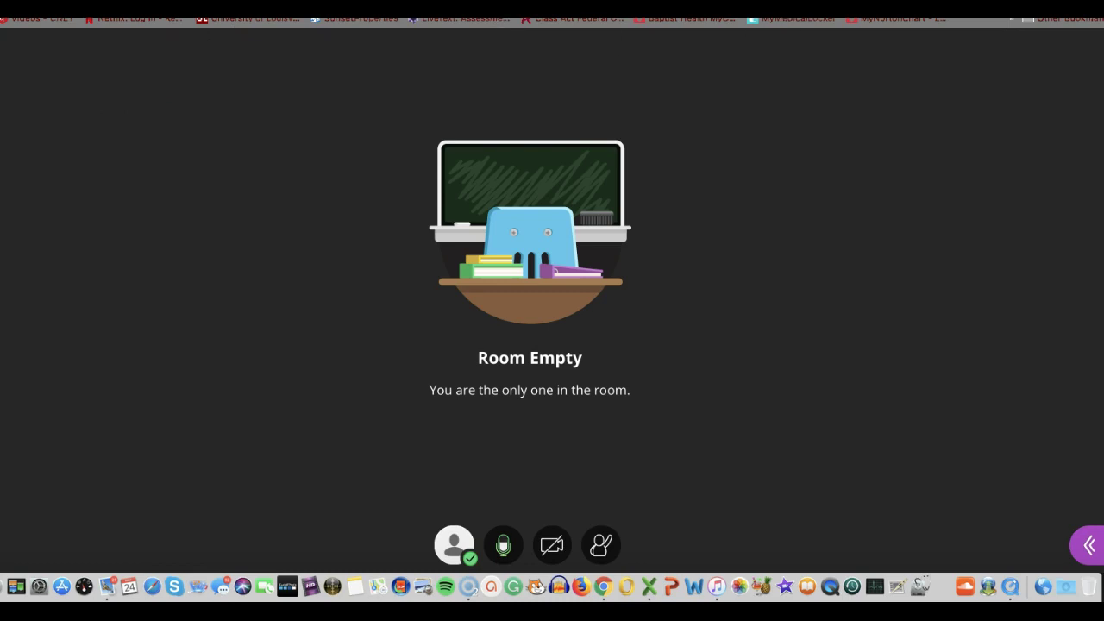
Restore the browser window, leave the EDAP 689 Summer 2018 session, and skip the audio/video rating.
left_click(674, 31)
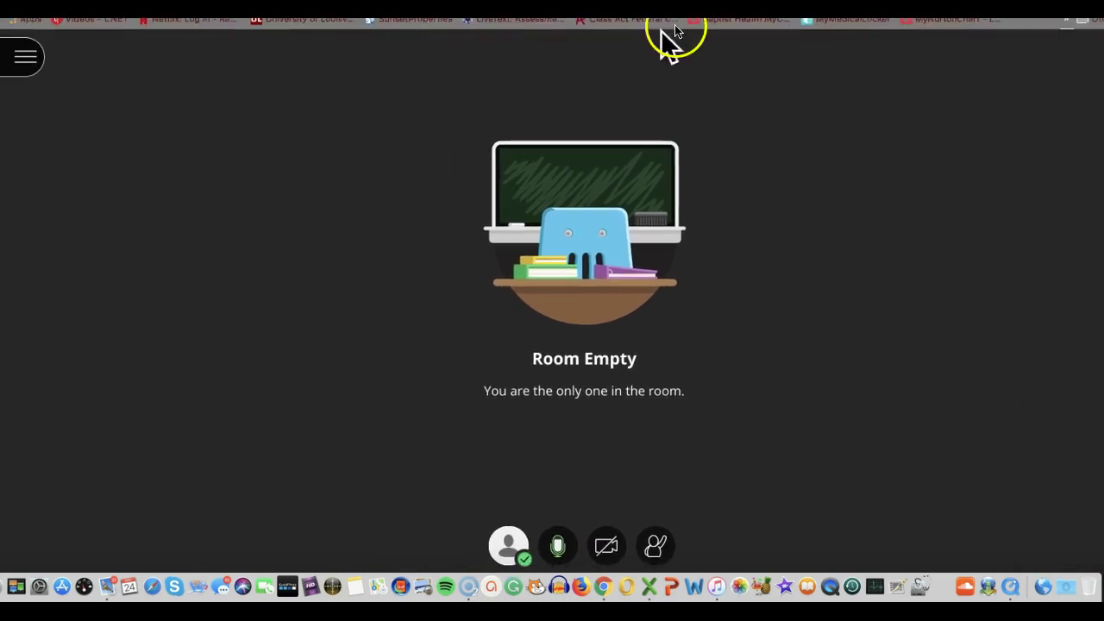
left_click(26, 60)
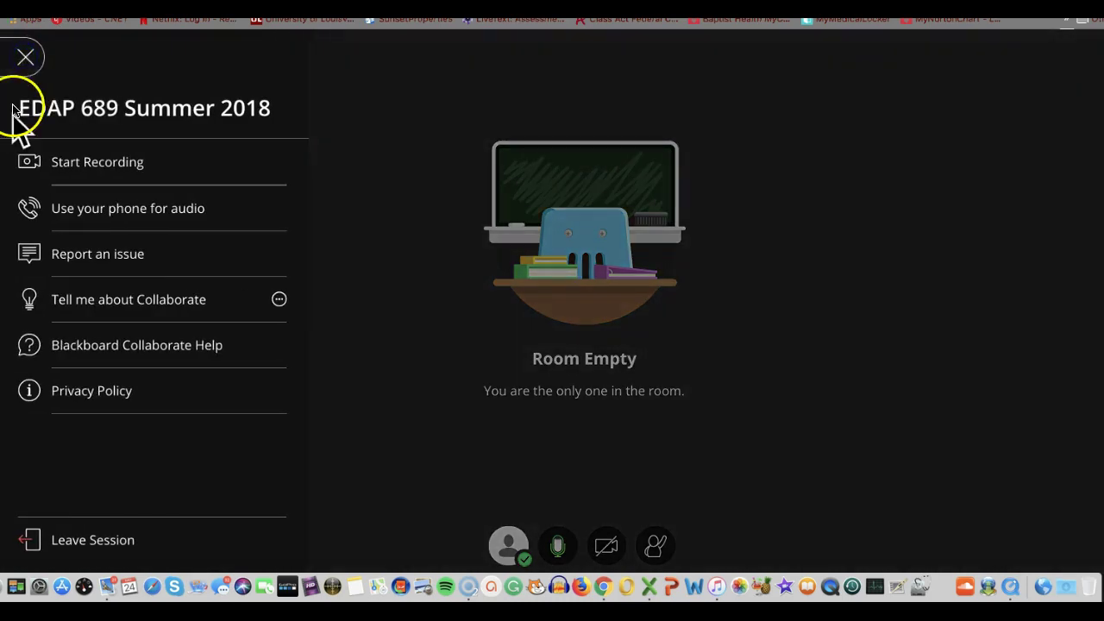
left_click(119, 552)
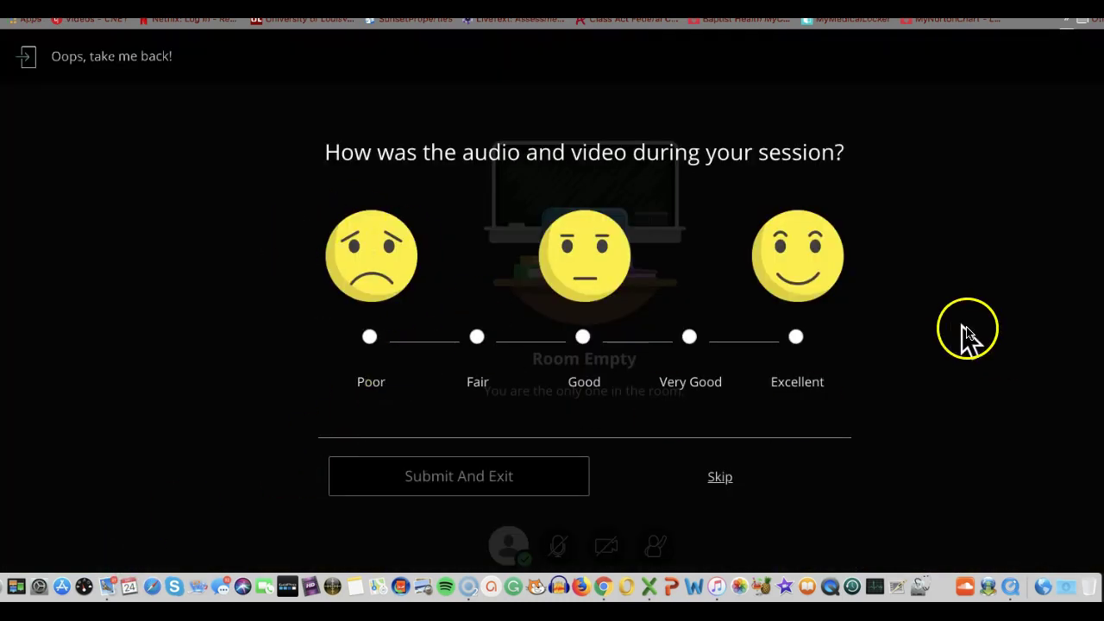
left_click(721, 479)
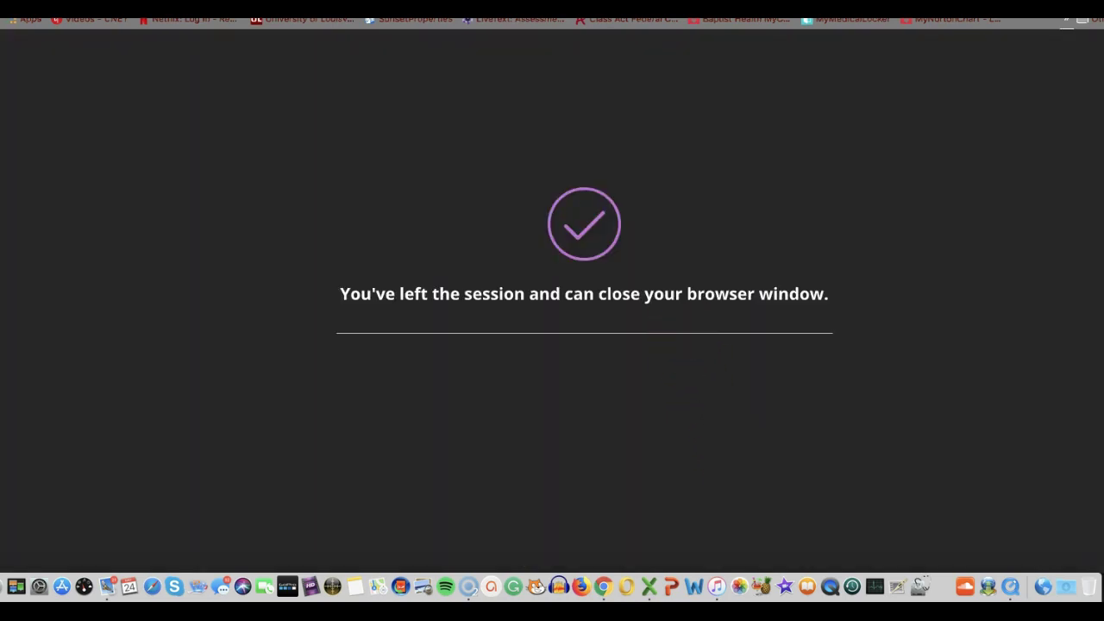
Close the left-session tab and return to the course home page via the breadcrumb home icon.
key("super+w")
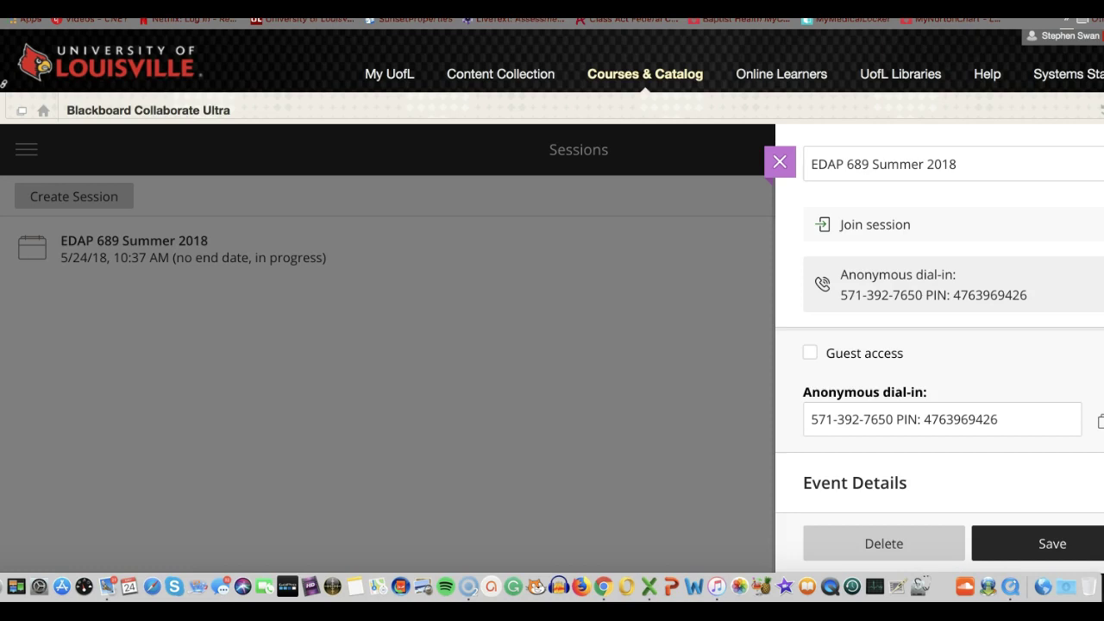
left_click(44, 112)
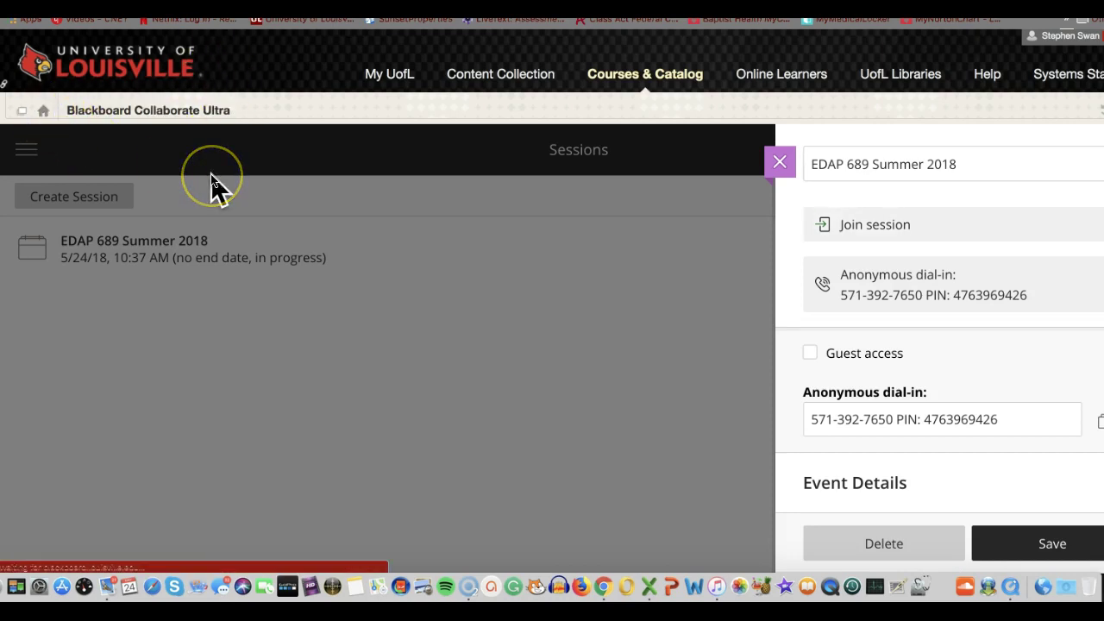